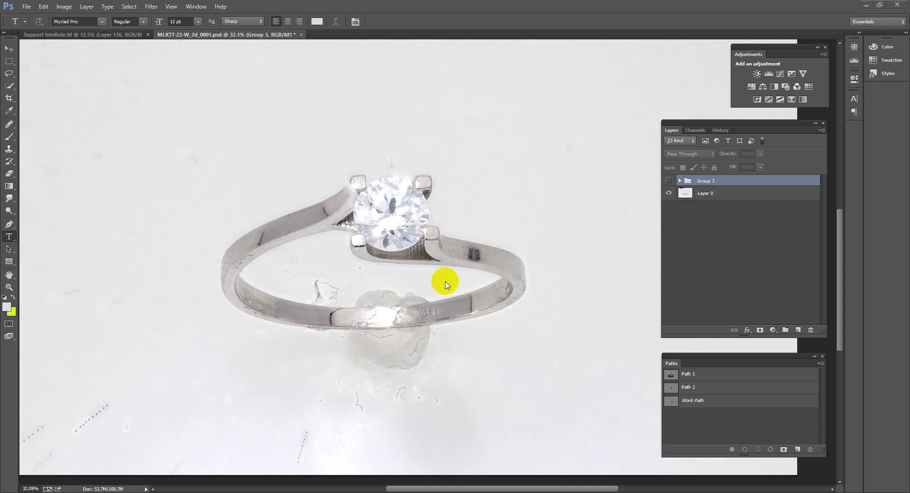
Step: Load Path 1 as a selection and copy the ring from Layer 0 onto a new layer
{"action": "mouse_move", "coordinate": [396, 286]}
{"action": "left_mouse_down"}
{"action": "mouse_move", "coordinate": [471, 318]}
{"action": "mouse_move", "coordinate": [433, 301]}
{"action": "mouse_move", "coordinate": [614, 349]}
{"action": "left_mouse_up"}
{"action": "left_click", "coordinate": [670, 375], "text": "ctrl"}
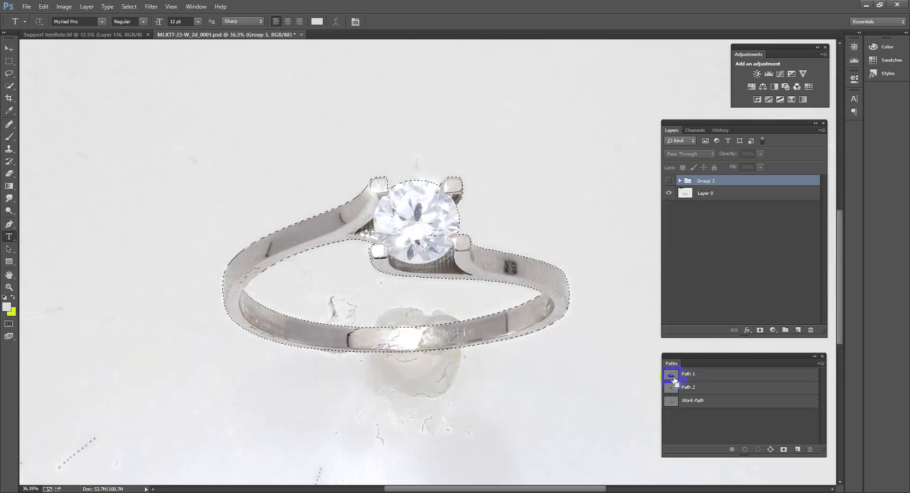
{"action": "key", "text": "ctrl+j"}
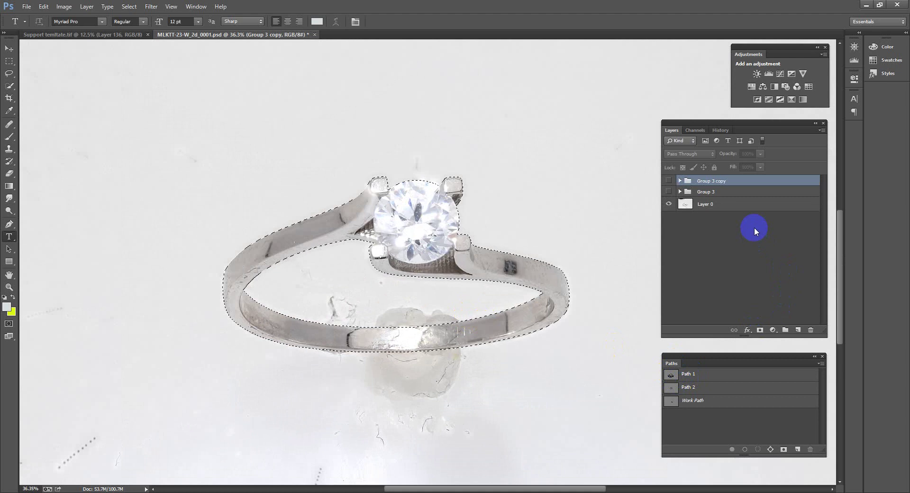
{"action": "key", "text": "ctrl+z"}
{"action": "left_click", "coordinate": [739, 195]}
{"action": "key", "text": "ctrl+j"}
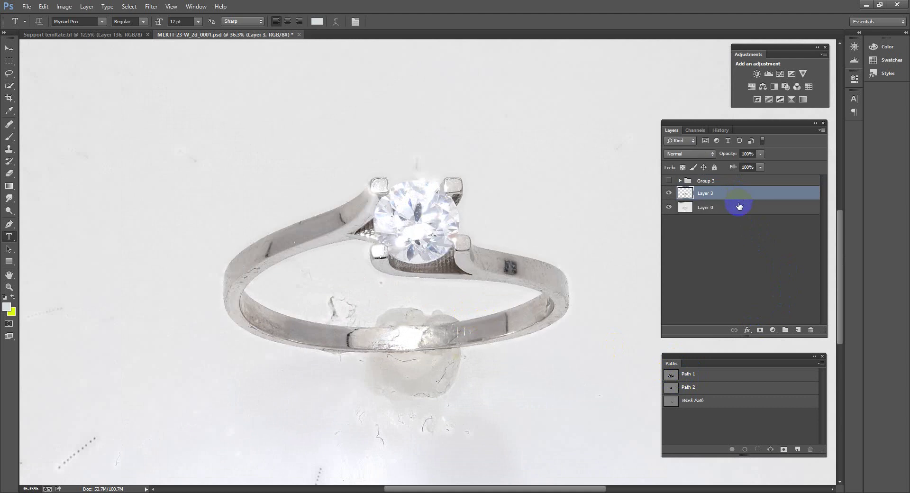
Step: Duplicate the ring layer again and fill Layer 3 with solid white
{"action": "key", "text": "ctrl+j"}
{"action": "left_click", "coordinate": [729, 208]}
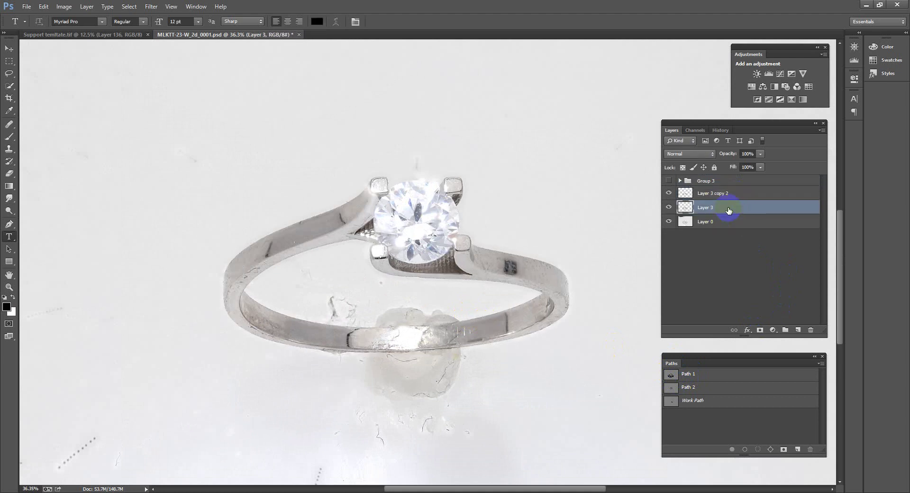
{"action": "key", "text": "ctrl+BackSpace"}
{"action": "scroll", "coordinate": [386, 258], "scroll_direction": "down", "scroll_amount": 5}
{"action": "scroll", "coordinate": [481, 319], "scroll_direction": "up", "scroll_amount": 3}
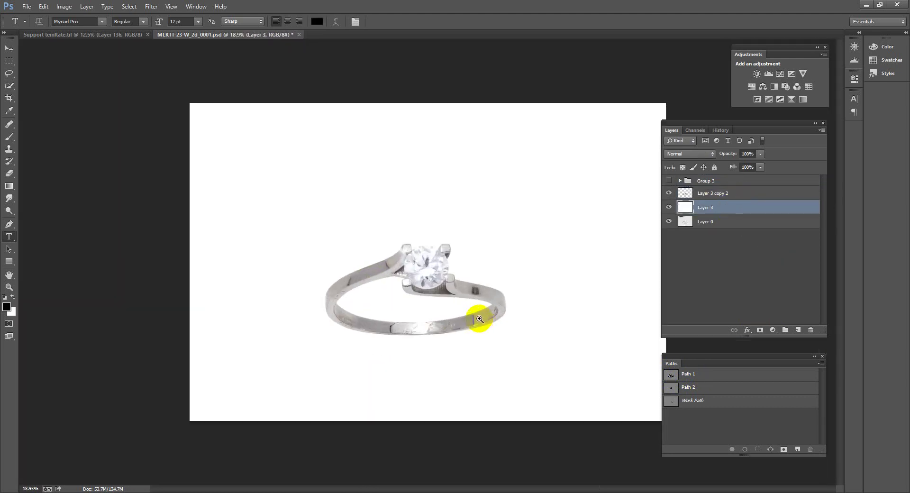
{"action": "scroll", "coordinate": [381, 244], "scroll_direction": "up", "scroll_amount": 2}
Step: Drag the gold band from the Support template collage into the ring document as Layer 4
{"action": "left_click", "coordinate": [81, 38]}
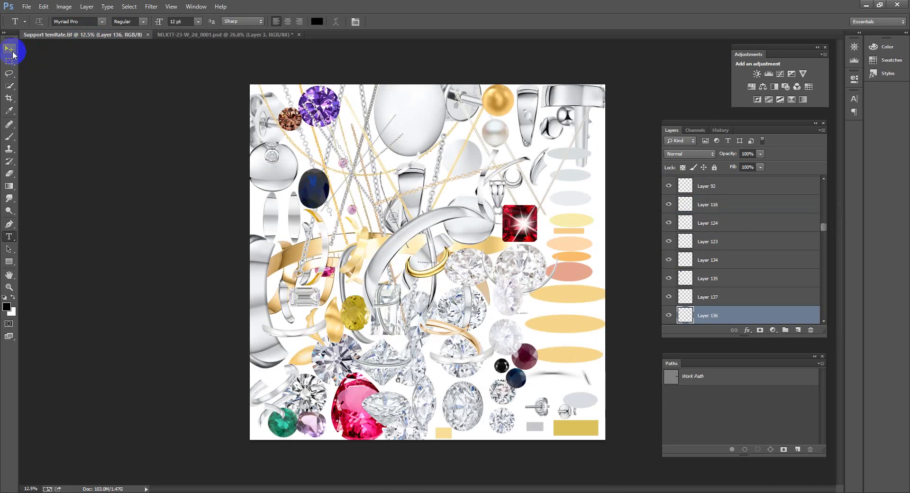
{"action": "left_click", "coordinate": [9, 48]}
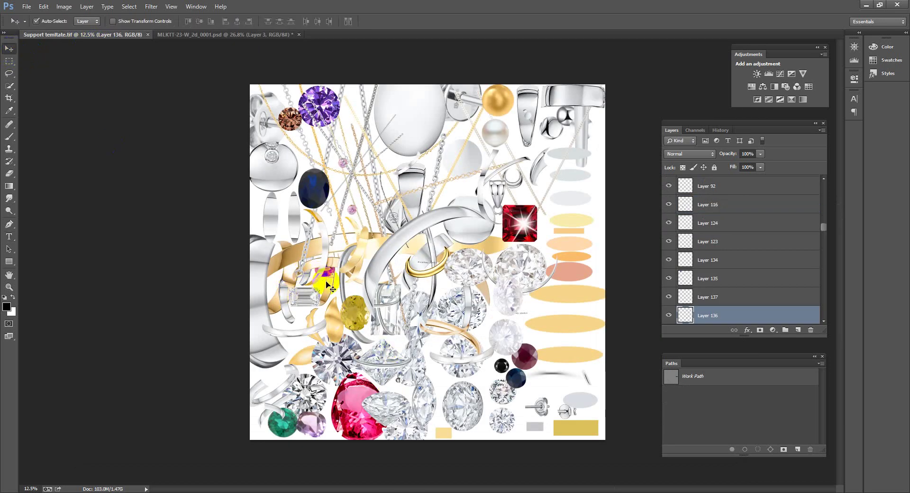
{"action": "left_click", "coordinate": [692, 316]}
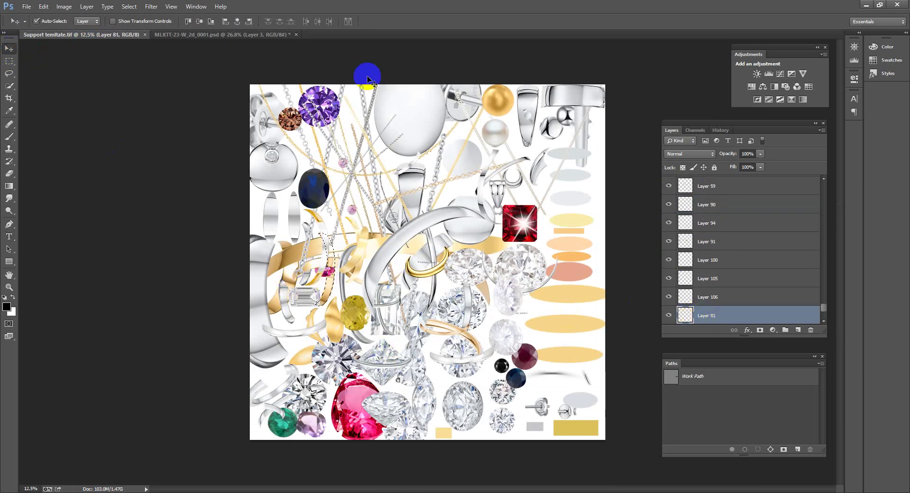
{"action": "left_click_drag", "start_coordinate": [369, 80], "coordinate": [346, 142]}
{"action": "scroll", "coordinate": [406, 264], "scroll_direction": "down", "scroll_amount": 3}
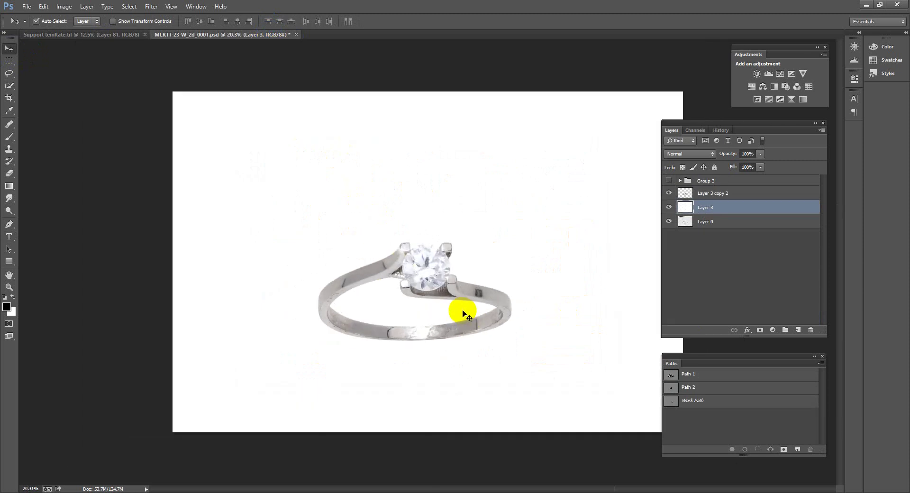
{"action": "left_click_drag", "start_coordinate": [467, 315], "coordinate": [467, 309]}
{"action": "left_click", "coordinate": [715, 214]}
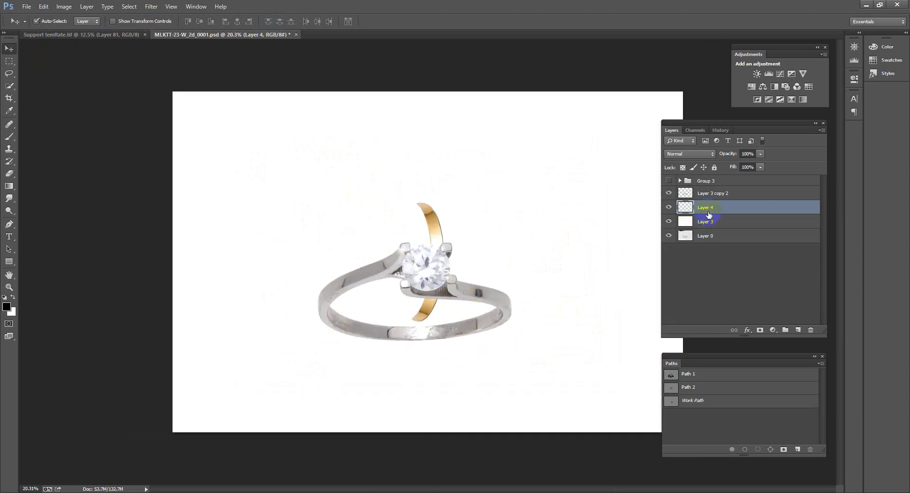
Step: Move Layer 4 above Layer 3 copy 2, then rotate the gold band onto the lower hoop
{"action": "left_click_drag", "start_coordinate": [714, 210], "coordinate": [715, 191]}
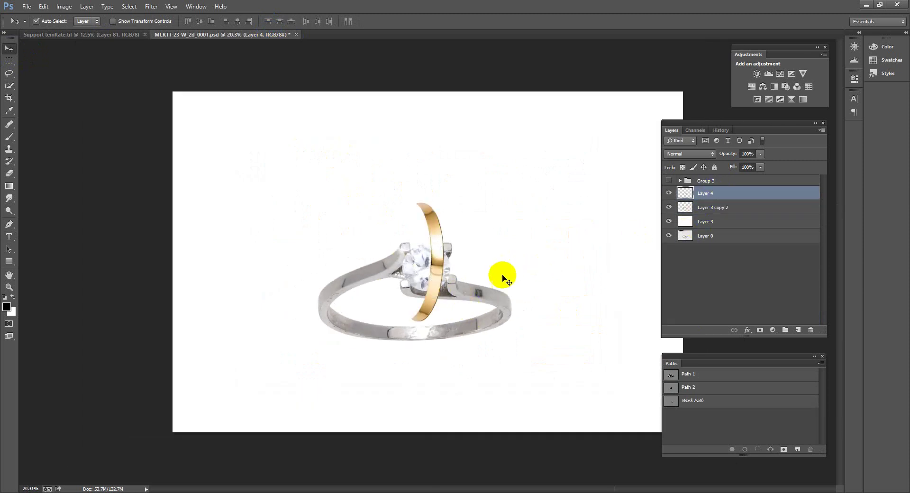
{"action": "key", "text": "ctrl+t"}
{"action": "left_click_drag", "start_coordinate": [492, 239], "coordinate": [456, 342]}
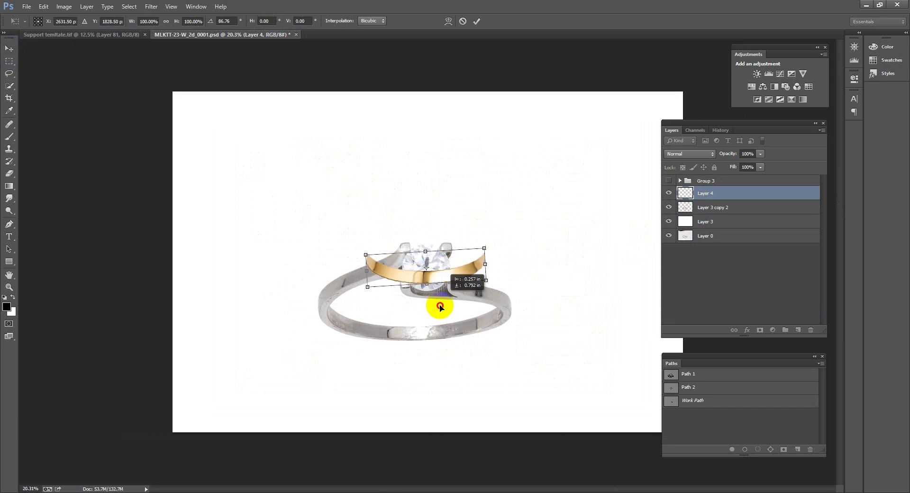
{"action": "left_click_drag", "start_coordinate": [443, 309], "coordinate": [436, 328]}
{"action": "scroll", "coordinate": [469, 335], "scroll_direction": "up", "scroll_amount": 5}
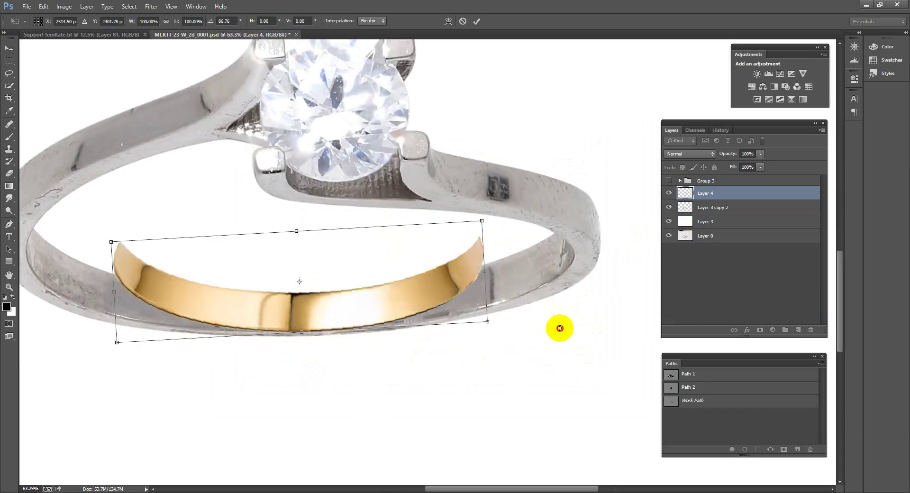
{"action": "left_click_drag", "start_coordinate": [557, 327], "coordinate": [557, 325]}
Step: Stretch, tilt and skew the band to line the inner hoop, then apply the transform
{"action": "mouse_move", "coordinate": [484, 262]}
{"action": "left_mouse_down"}
{"action": "mouse_move", "coordinate": [555, 268]}
{"action": "mouse_move", "coordinate": [537, 262]}
{"action": "left_mouse_up"}
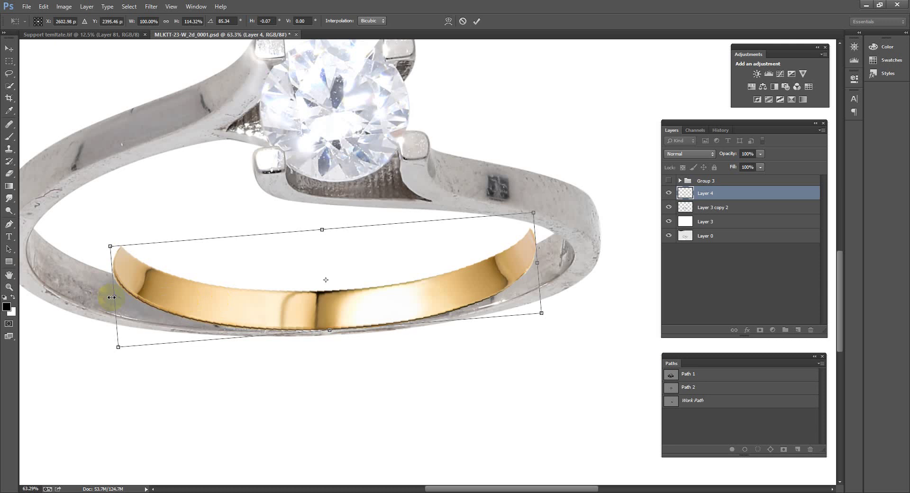
{"action": "left_click_drag", "start_coordinate": [111, 297], "coordinate": [37, 295]}
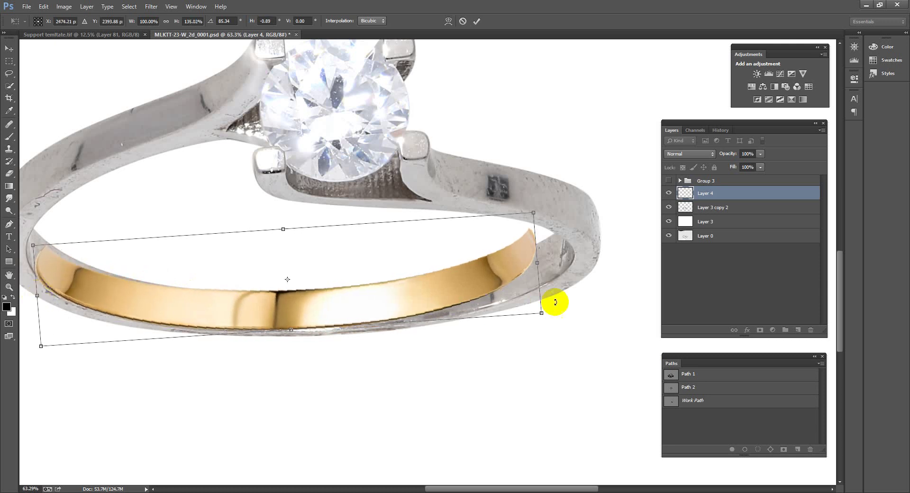
{"action": "left_click_drag", "start_coordinate": [556, 302], "coordinate": [579, 310]}
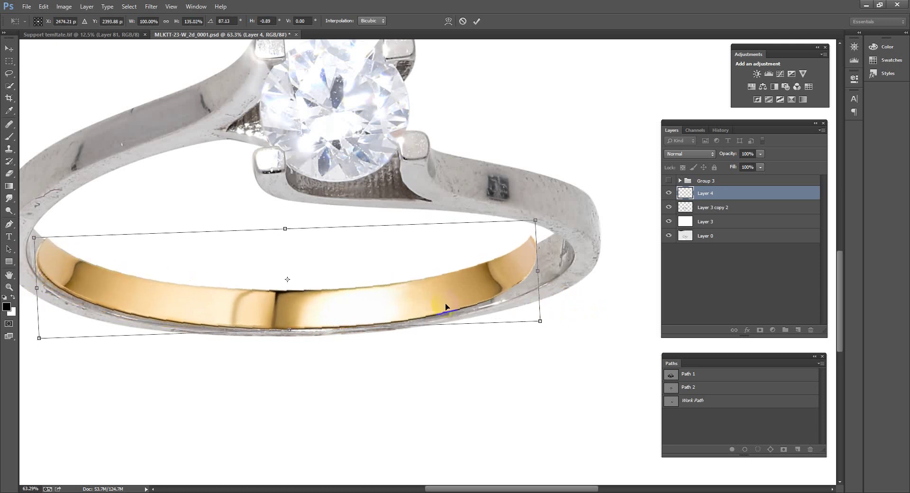
{"action": "left_click_drag", "start_coordinate": [446, 307], "coordinate": [450, 311]}
{"action": "left_click_drag", "start_coordinate": [571, 301], "coordinate": [614, 276]}
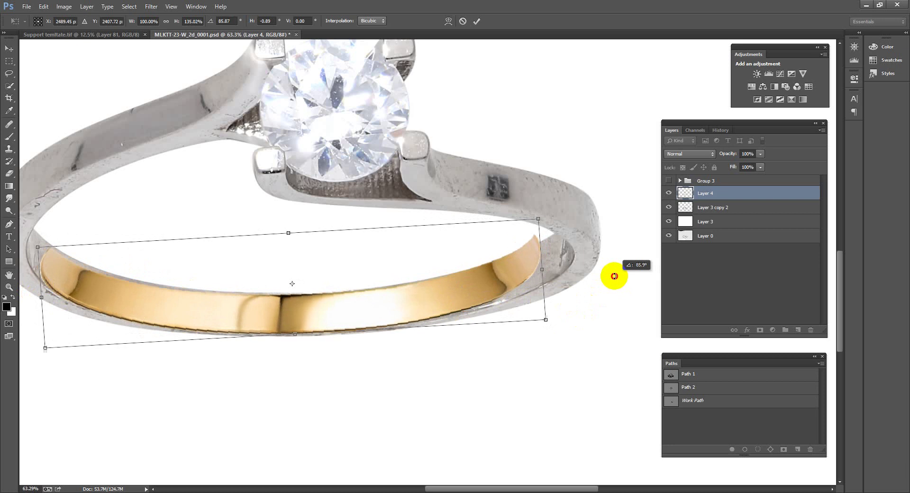
{"action": "mouse_move", "coordinate": [542, 269]}
{"action": "left_mouse_down"}
{"action": "mouse_move", "coordinate": [576, 267]}
{"action": "mouse_move", "coordinate": [574, 280]}
{"action": "left_mouse_up"}
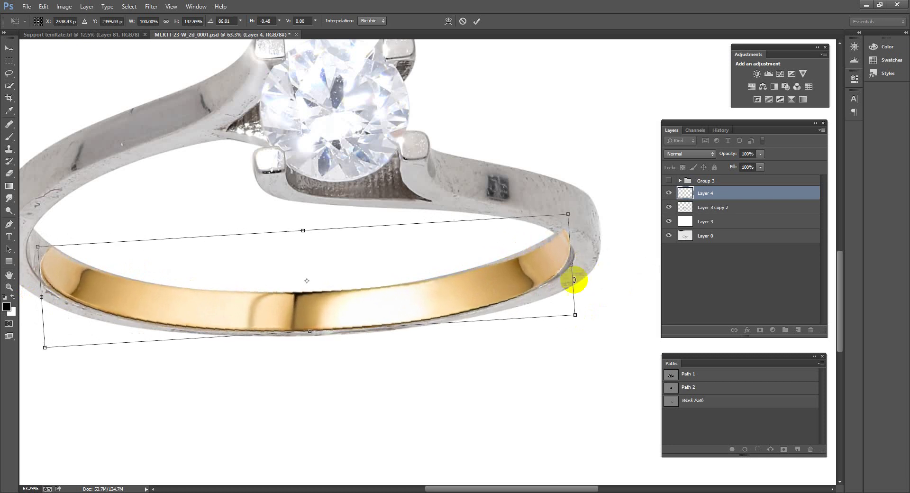
{"action": "key", "text": "Return"}
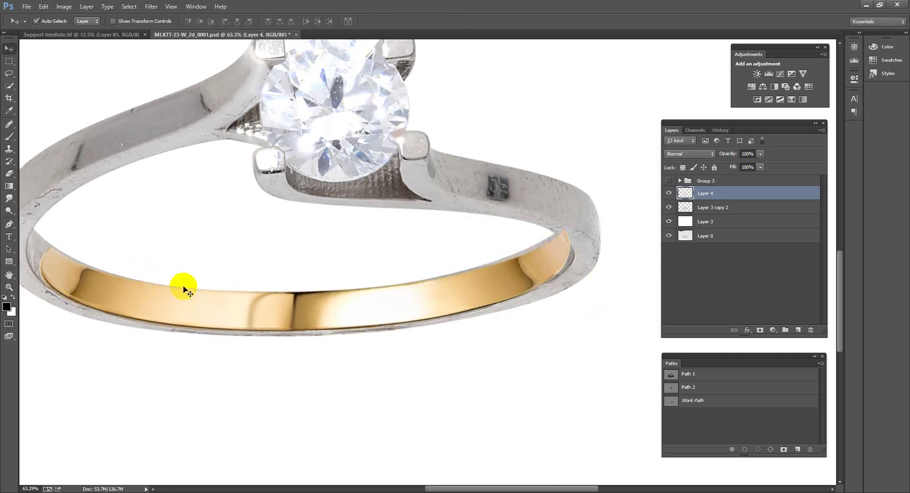
{"action": "key", "text": "ctrl+t"}
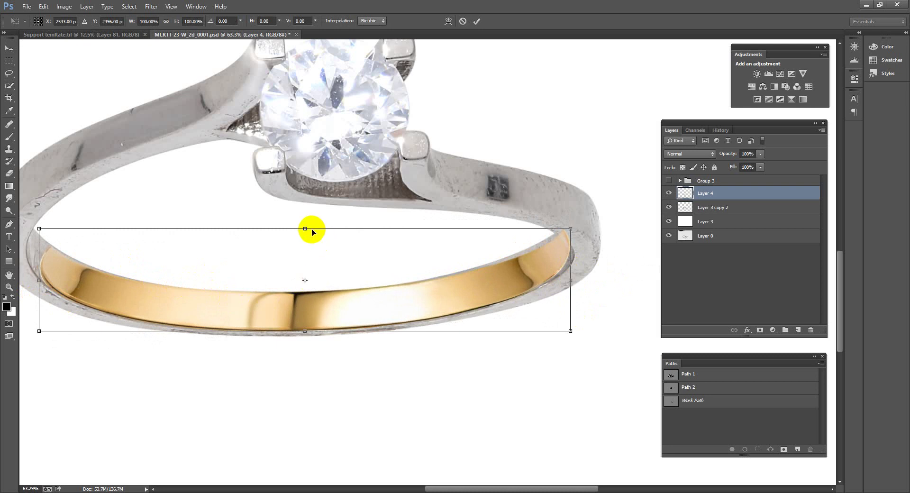
Step: Skew the band's top edge, switch to Warp, and bend its right side along the hoop
{"action": "left_click_drag", "start_coordinate": [309, 229], "coordinate": [304, 237]}
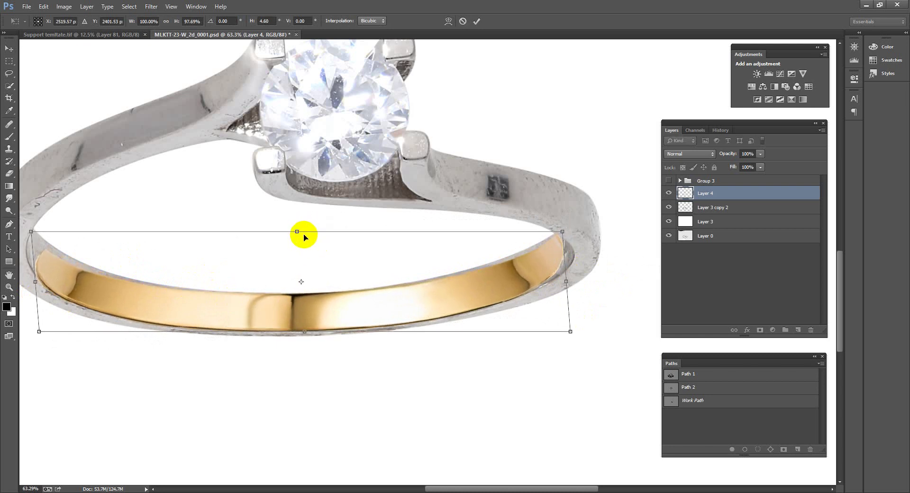
{"action": "right_click", "coordinate": [129, 305]}
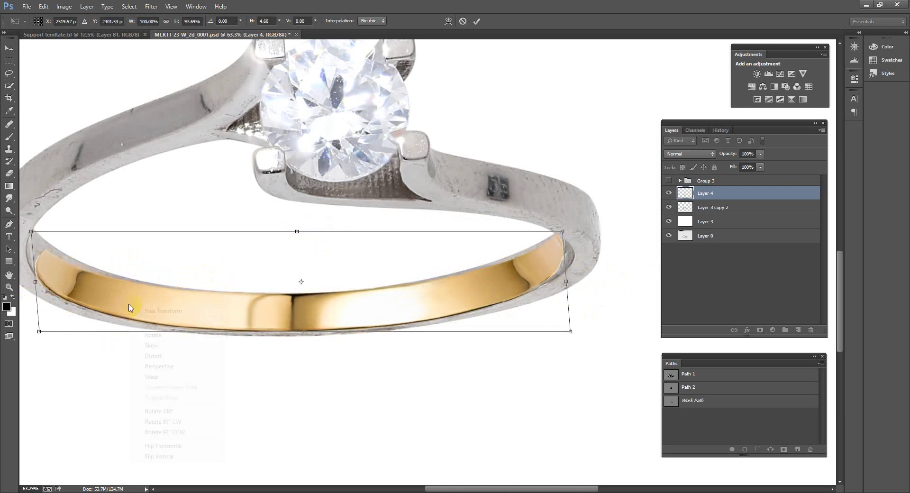
{"action": "left_click", "coordinate": [162, 376]}
{"action": "left_click_drag", "start_coordinate": [29, 236], "coordinate": [27, 197]}
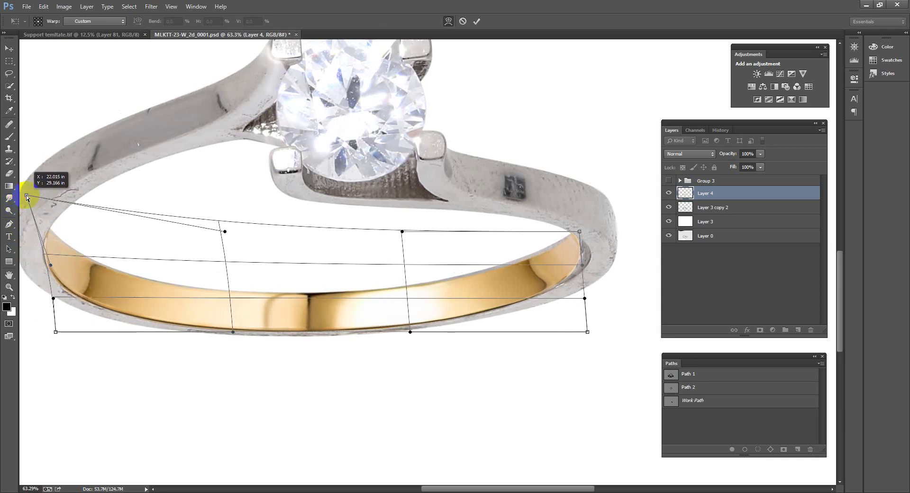
{"action": "left_click_drag", "start_coordinate": [576, 233], "coordinate": [582, 232]}
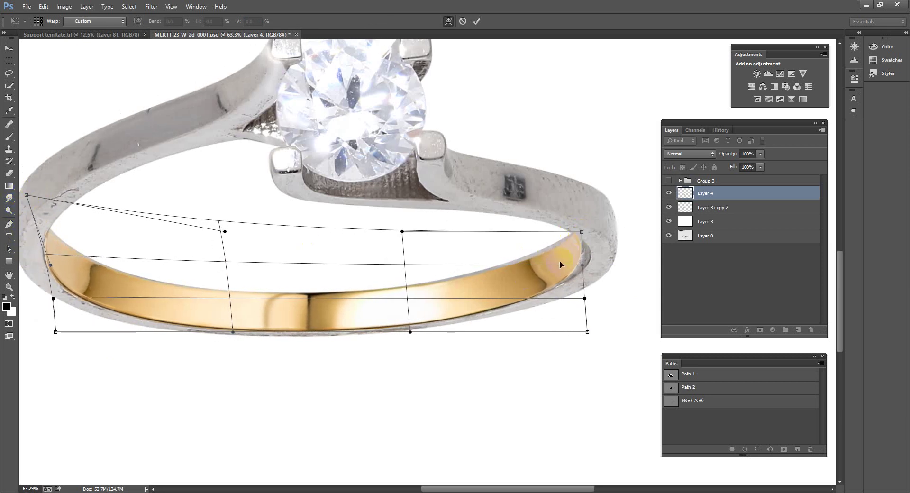
{"action": "left_click_drag", "start_coordinate": [558, 262], "coordinate": [539, 263]}
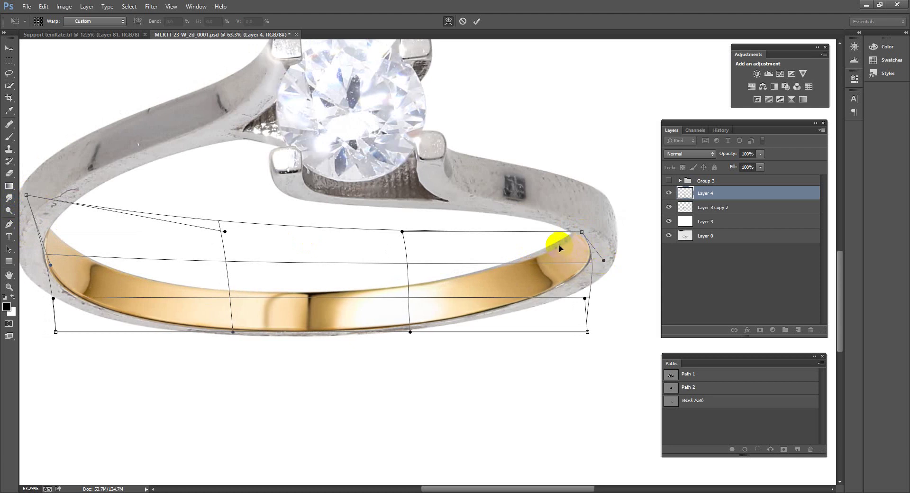
Step: Refine the warp's right end and middle to follow the inner curve, then commit it
{"action": "left_click_drag", "start_coordinate": [559, 244], "coordinate": [550, 243]}
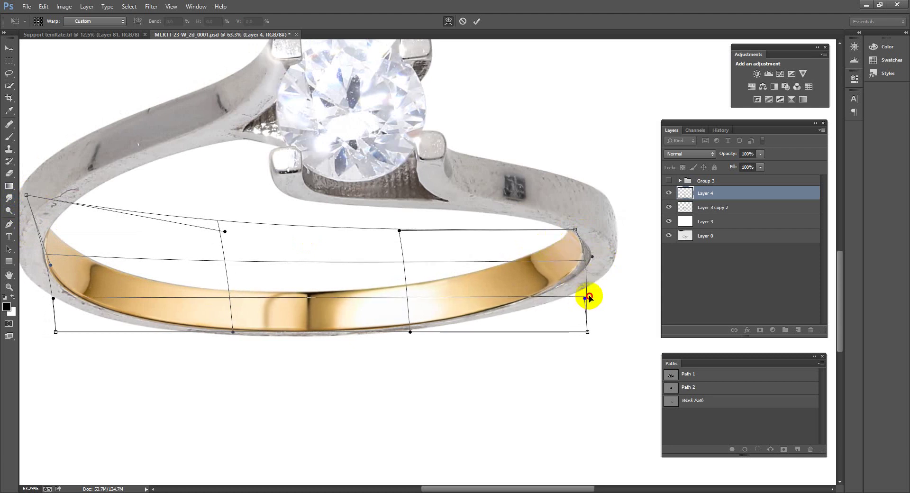
{"action": "left_click_drag", "start_coordinate": [585, 298], "coordinate": [606, 295]}
{"action": "left_click_drag", "start_coordinate": [592, 253], "coordinate": [598, 258]}
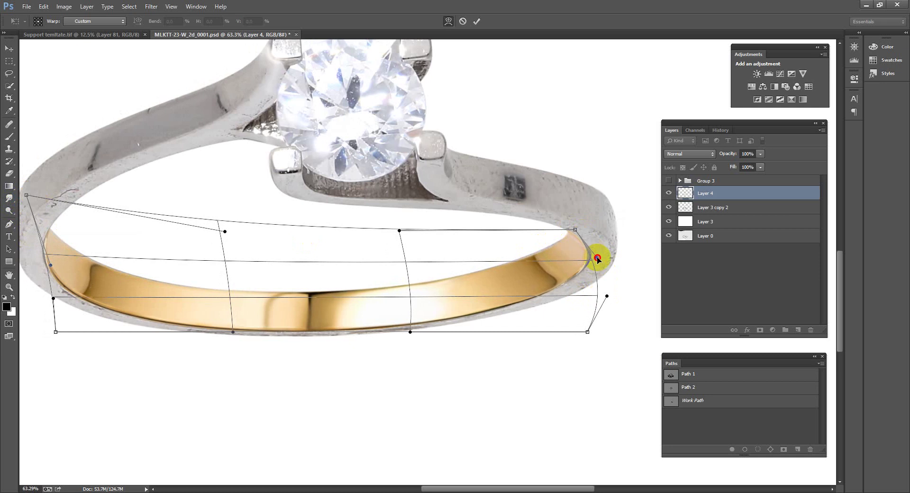
{"action": "left_click_drag", "start_coordinate": [575, 231], "coordinate": [577, 231]}
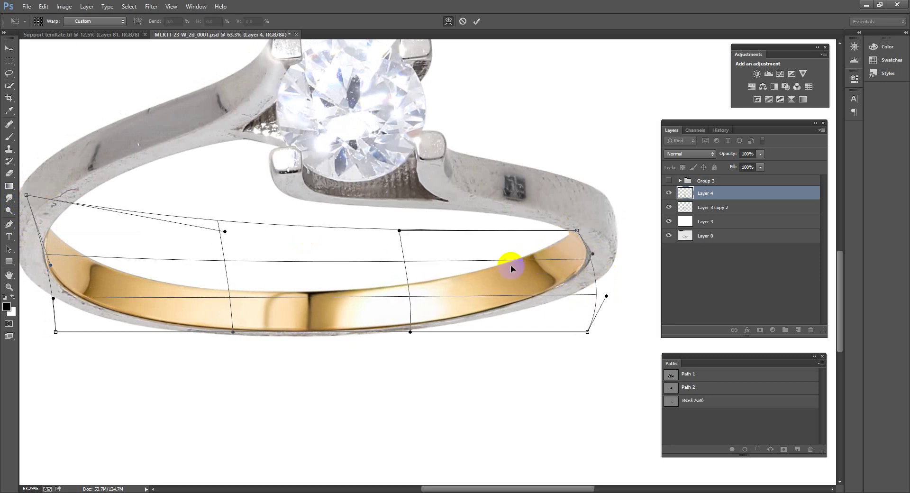
{"action": "left_click_drag", "start_coordinate": [323, 270], "coordinate": [320, 274]}
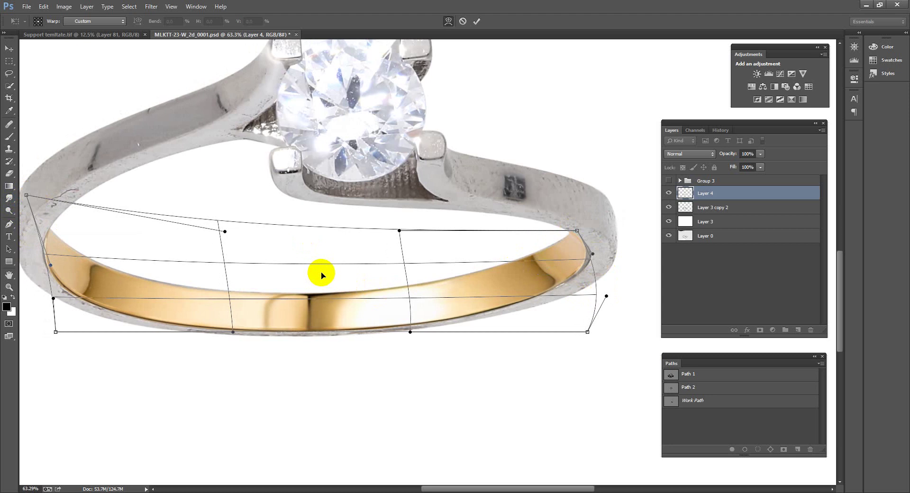
{"action": "key", "text": "Return"}
Step: Fit the ring on screen and copy a round diamond from the jewellery collage
{"action": "scroll", "coordinate": [426, 293], "scroll_direction": "down", "scroll_amount": 5}
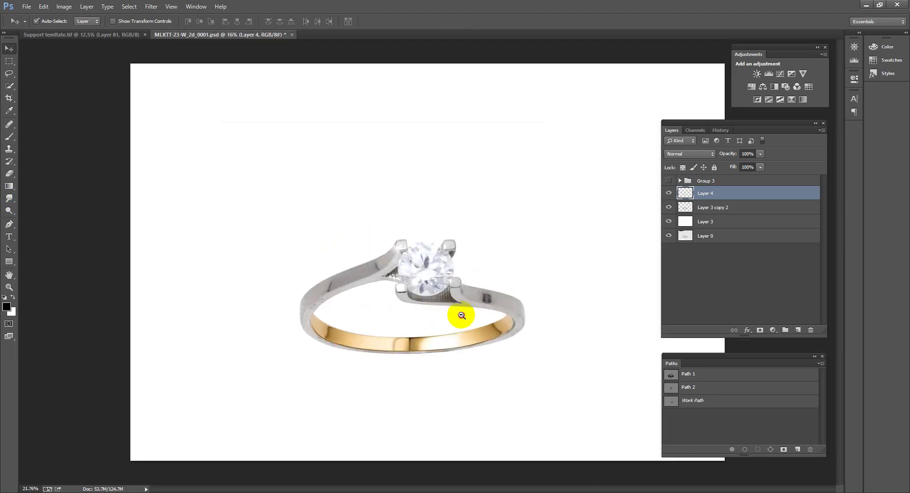
{"action": "scroll", "coordinate": [403, 294], "scroll_direction": "down", "scroll_amount": 3}
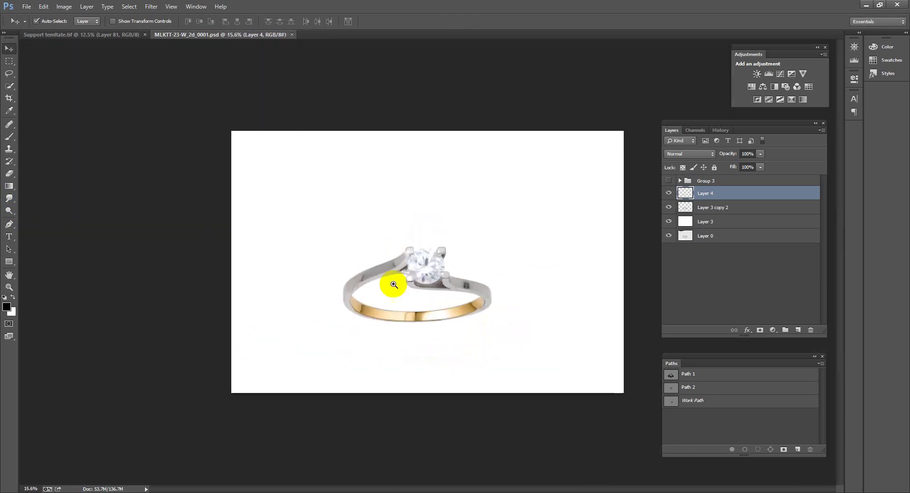
{"action": "key", "text": "ctrl+0"}
{"action": "left_click", "coordinate": [82, 36]}
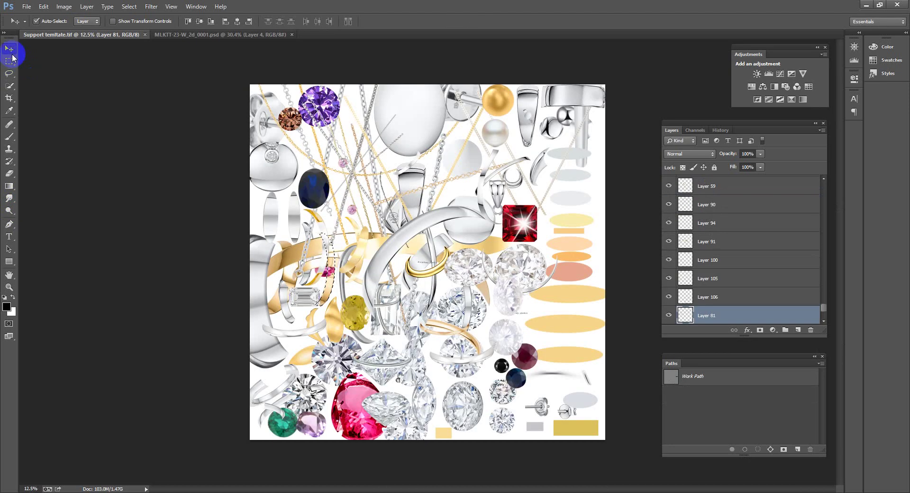
{"action": "left_click_drag", "start_coordinate": [457, 311], "coordinate": [458, 308]}
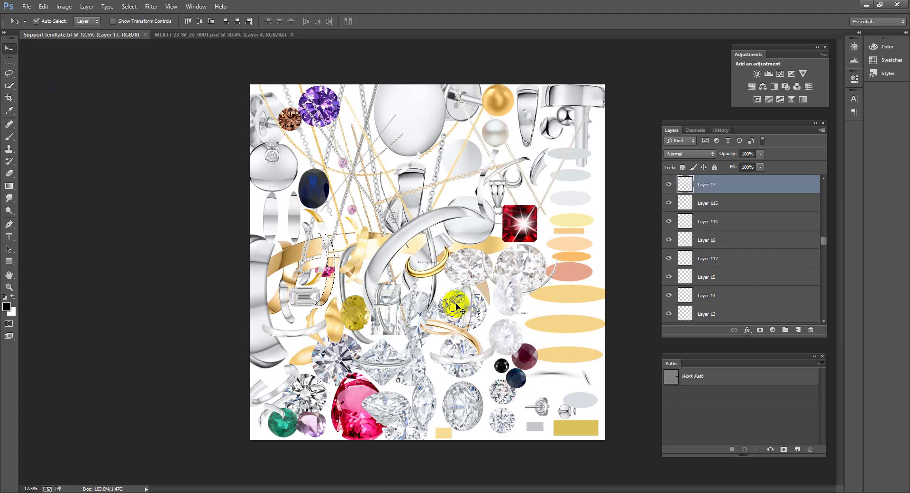
{"action": "left_click_drag", "start_coordinate": [683, 205], "coordinate": [467, 350]}
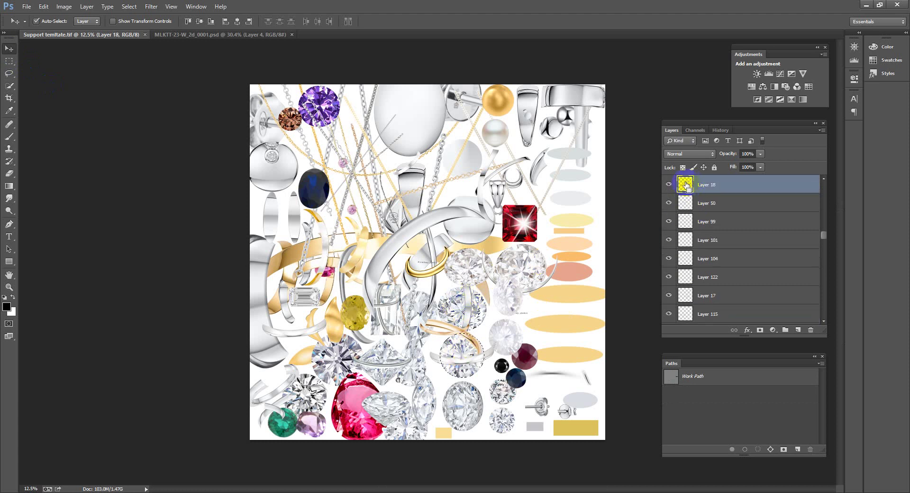
Step: Paste the diamond into the ring document as Layer 5 and move it onto the prongs
{"action": "left_click", "coordinate": [213, 38]}
{"action": "scroll", "coordinate": [403, 253], "scroll_direction": "up", "scroll_amount": 1}
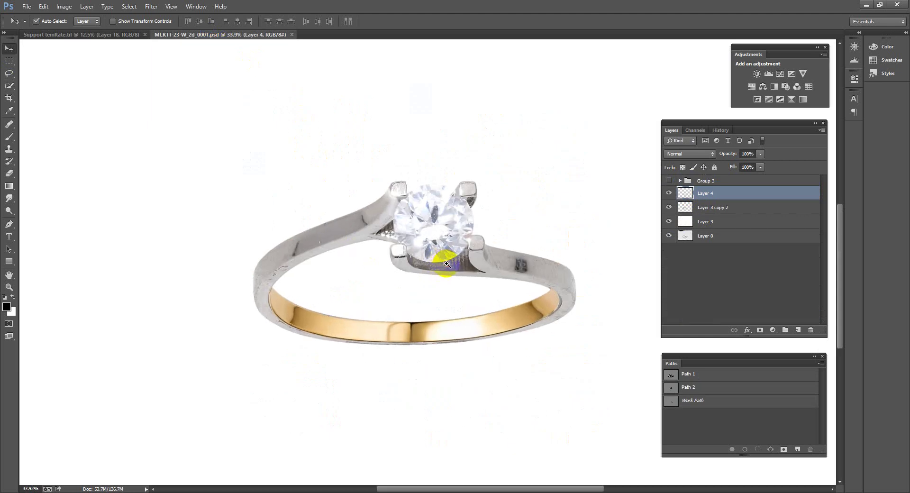
{"action": "key", "text": "ctrl+v"}
{"action": "left_click_drag", "start_coordinate": [436, 246], "coordinate": [446, 215]}
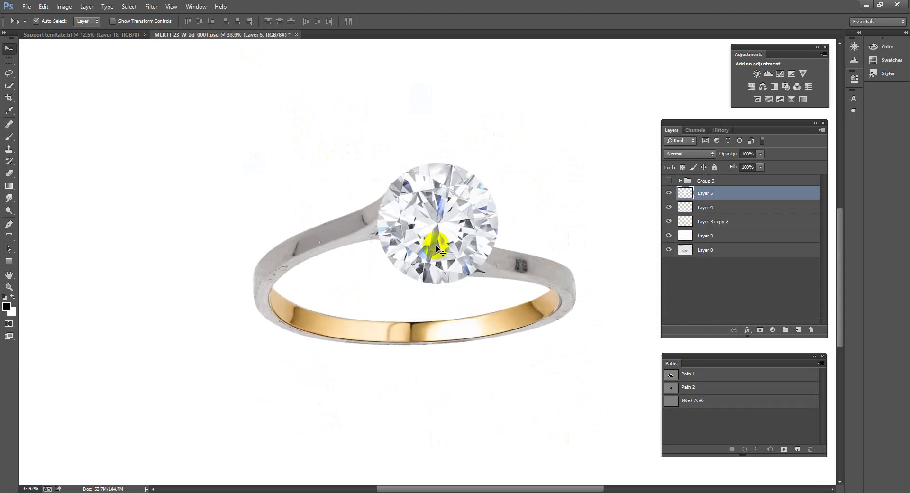
Step: Scale the diamond to about 66% so it fits between the prongs
{"action": "key", "text": "ctrl+t"}
{"action": "mouse_move", "coordinate": [497, 283]}
{"action": "left_mouse_down"}
{"action": "mouse_move", "coordinate": [475, 261]}
{"action": "mouse_move", "coordinate": [431, 249]}
{"action": "left_mouse_up"}
{"action": "scroll", "coordinate": [488, 263], "scroll_direction": "up", "scroll_amount": 3}
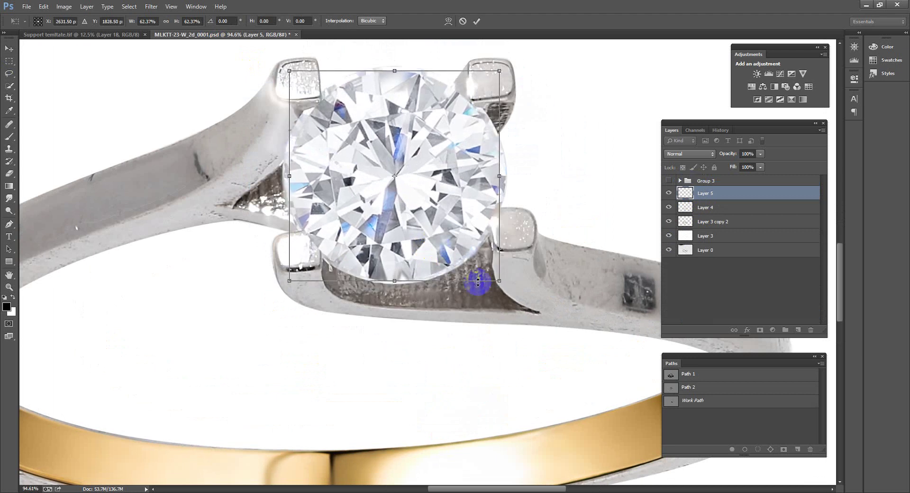
{"action": "left_click_drag", "start_coordinate": [499, 282], "coordinate": [512, 283]}
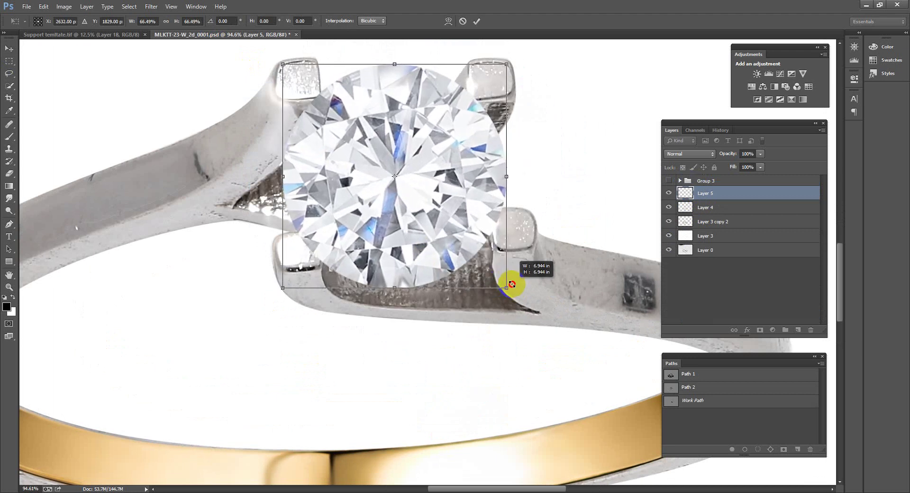
{"action": "key", "text": "Return"}
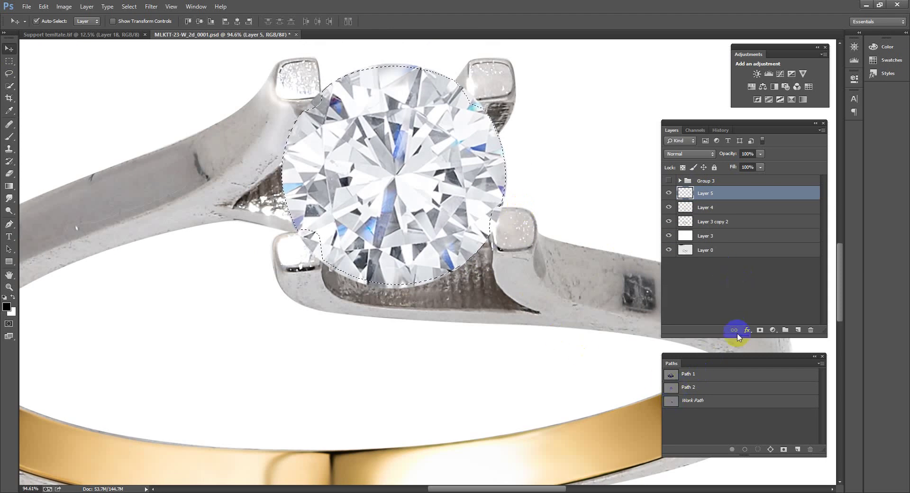
Step: Add a circular layer mask to the diamond, then make Layer 4 active
{"action": "left_click", "coordinate": [760, 329]}
{"action": "scroll", "coordinate": [635, 308], "scroll_direction": "down", "scroll_amount": 5}
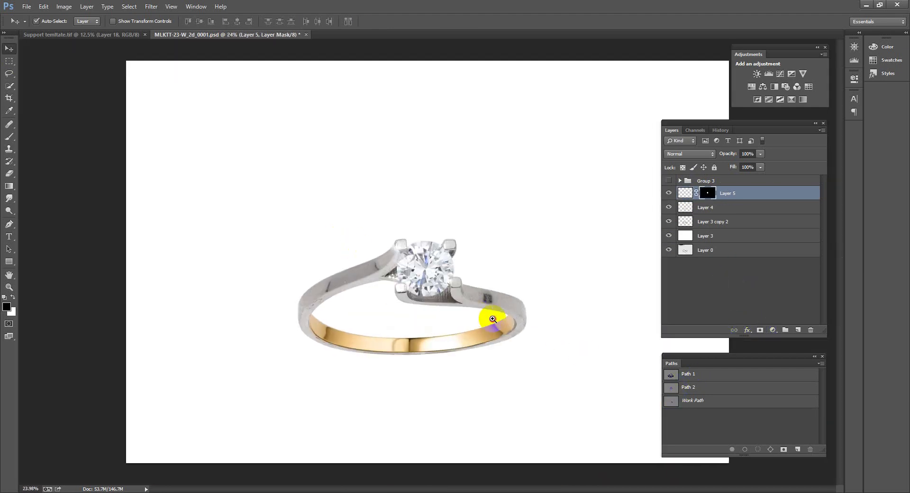
{"action": "scroll", "coordinate": [491, 315], "scroll_direction": "up", "scroll_amount": 2}
{"action": "scroll", "coordinate": [486, 342], "scroll_direction": "up", "scroll_amount": 1}
{"action": "scroll", "coordinate": [504, 361], "scroll_direction": "up", "scroll_amount": 2}
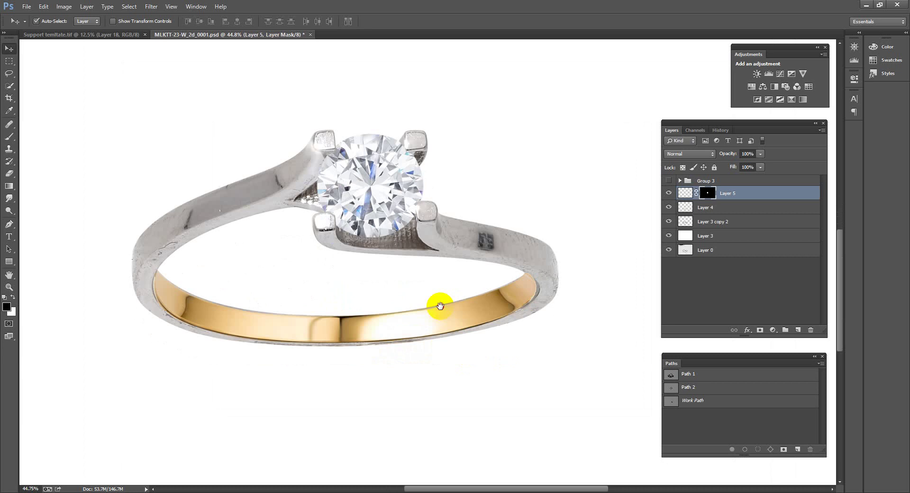
{"action": "left_click", "coordinate": [715, 222]}
{"action": "scroll", "coordinate": [457, 264], "scroll_direction": "down", "scroll_amount": 1}
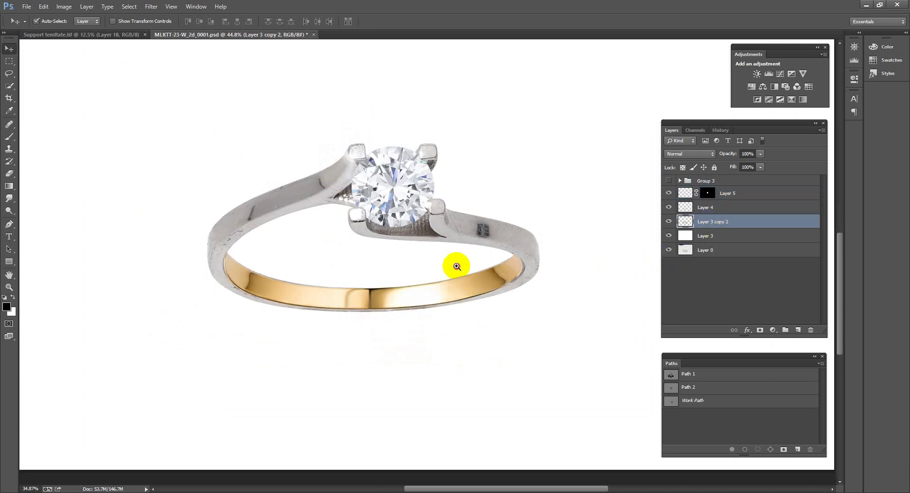
{"action": "scroll", "coordinate": [464, 274], "scroll_direction": "down", "scroll_amount": 2}
{"action": "scroll", "coordinate": [465, 274], "scroll_direction": "down", "scroll_amount": 1}
{"action": "scroll", "coordinate": [498, 304], "scroll_direction": "up", "scroll_amount": 2}
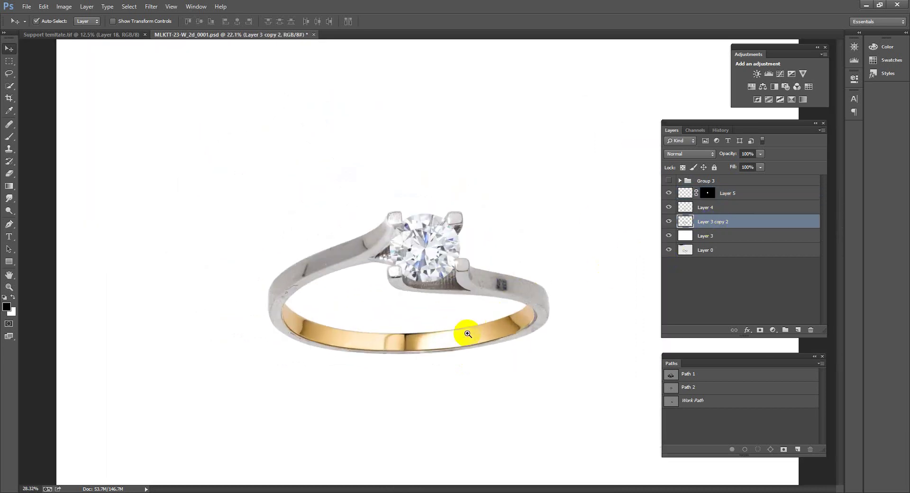
{"action": "left_click", "coordinate": [712, 213]}
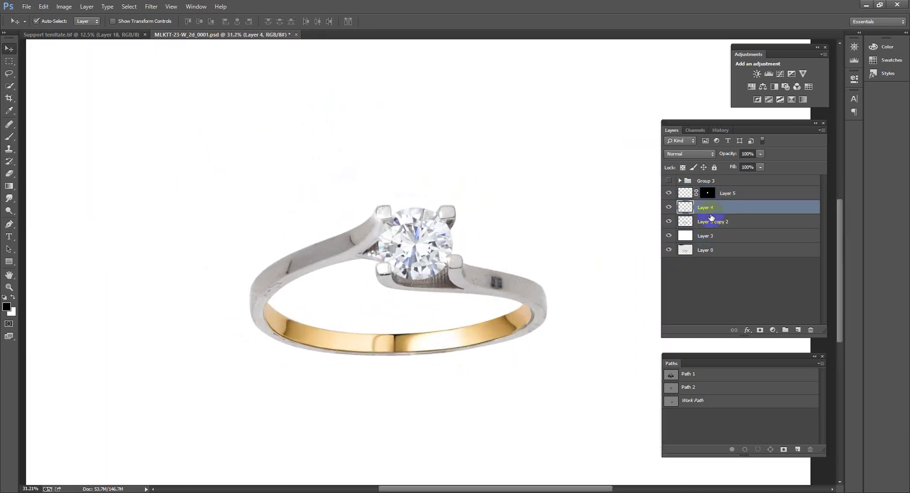
Step: Merge Layer 4 down and fill a new layer over the ring with light grey sampled from the collage
{"action": "key", "text": "ctrl+e"}
{"action": "left_click", "coordinate": [797, 330]}
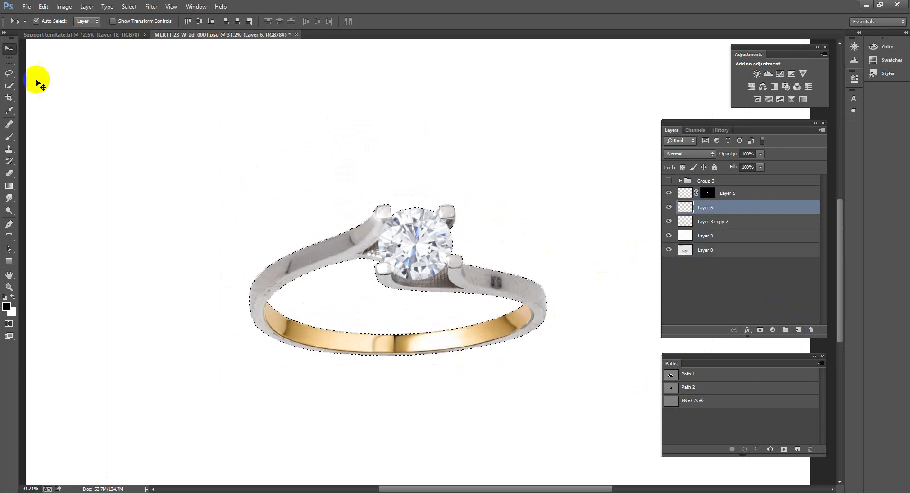
{"action": "left_click", "coordinate": [52, 35]}
{"action": "left_click", "coordinate": [13, 137]}
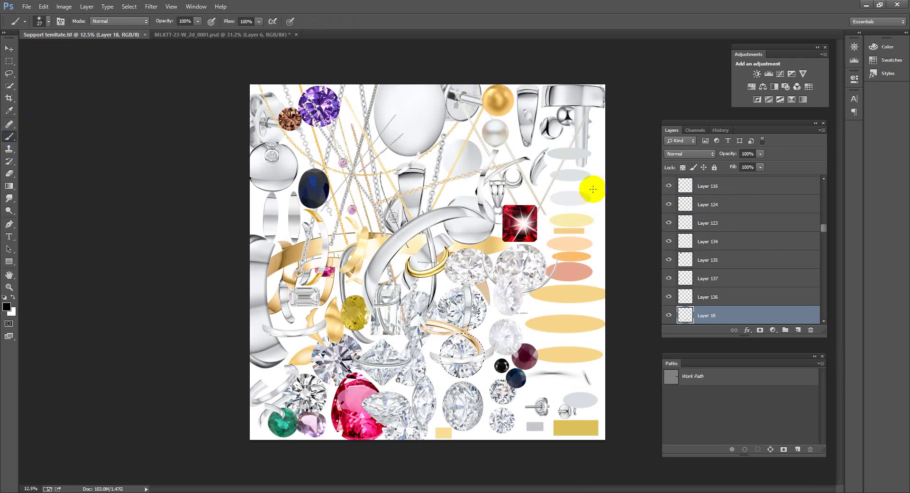
{"action": "left_click", "coordinate": [575, 196], "text": "alt"}
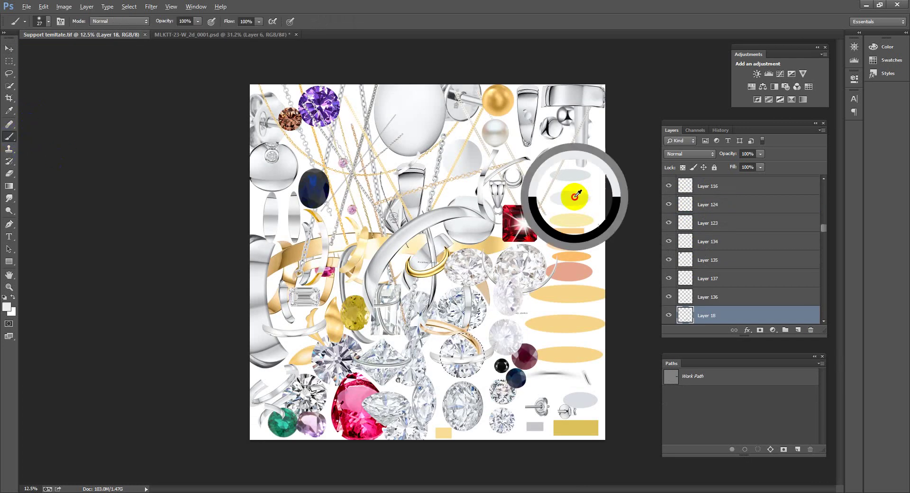
{"action": "left_click", "coordinate": [223, 35]}
{"action": "key", "text": "alt+BackSpace"}
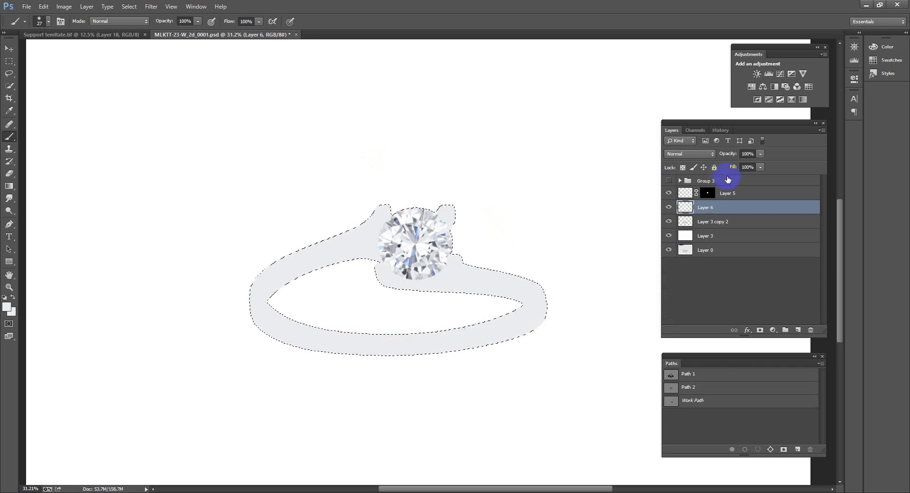
Step: Set the grey layer to Color blend mode and merge it into the ring
{"action": "left_click", "coordinate": [701, 153]}
{"action": "key", "text": "Escape"}
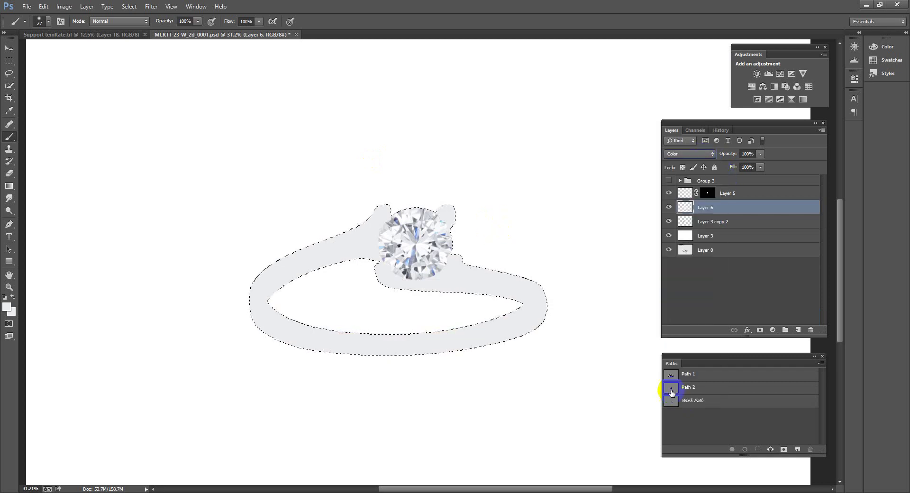
{"action": "key", "text": "ctrl+z"}
{"action": "scroll", "coordinate": [482, 319], "scroll_direction": "down", "scroll_amount": 1}
{"action": "key", "text": "ctrl+alt+z"}
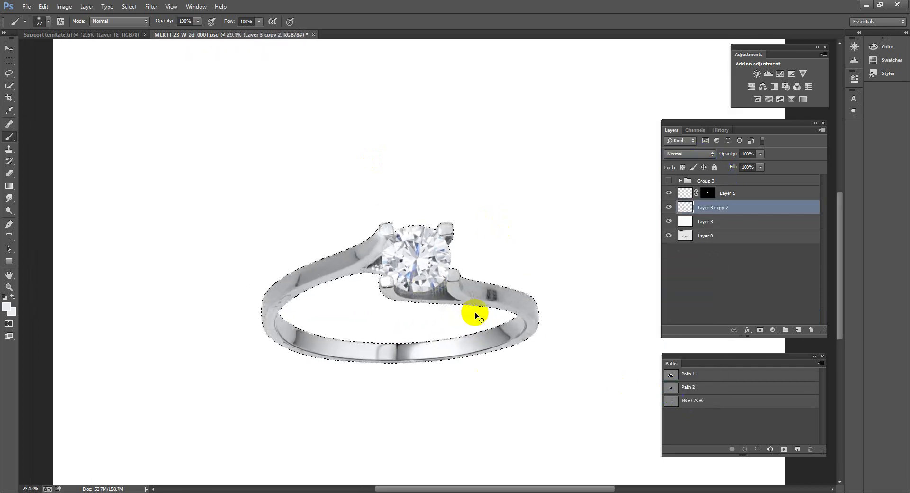
{"action": "key", "text": "ctrl+shift+a"}
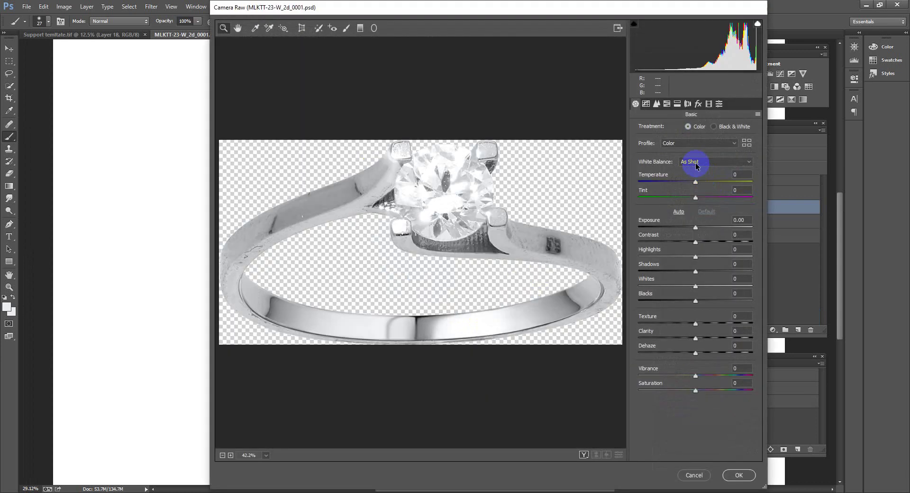
Step: Apply Camera Raw and add a Selective Color adjustment with Whites Black at -25%
{"action": "left_click", "coordinate": [726, 476]}
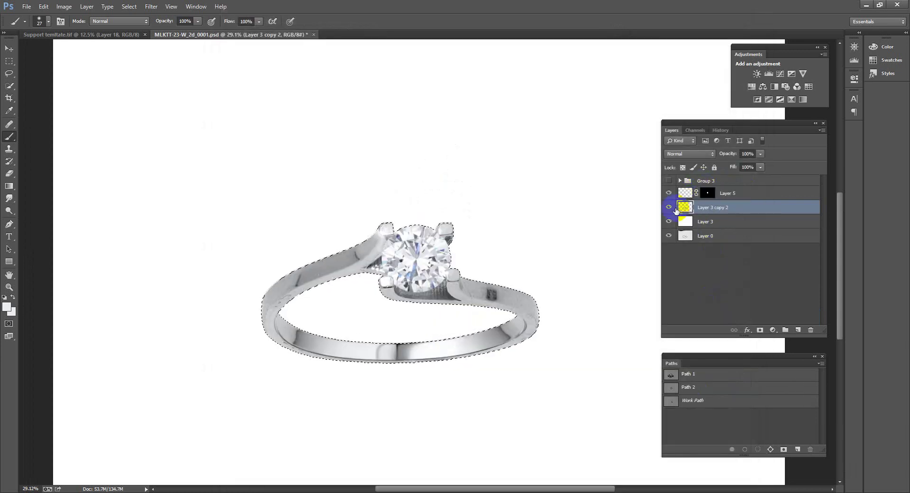
{"action": "left_click", "coordinate": [789, 99]}
{"action": "left_click", "coordinate": [726, 114]}
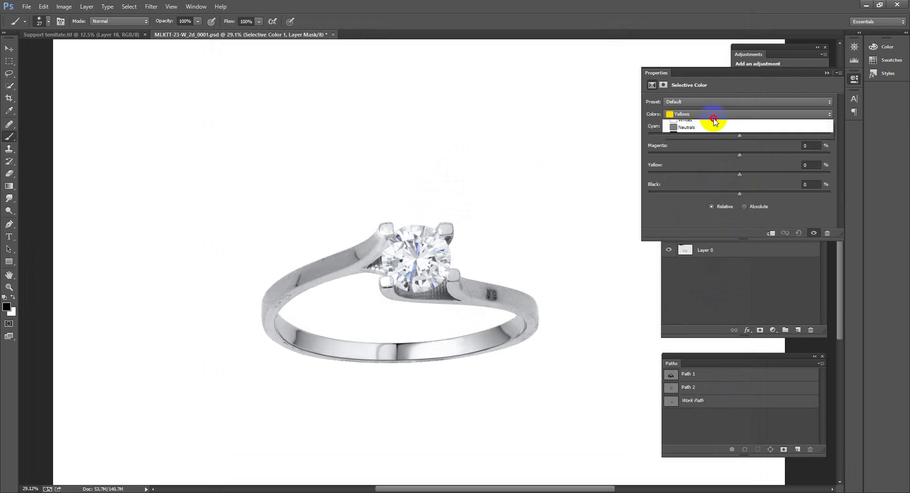
{"action": "left_click", "coordinate": [706, 183]}
{"action": "left_click_drag", "start_coordinate": [737, 195], "coordinate": [717, 205]}
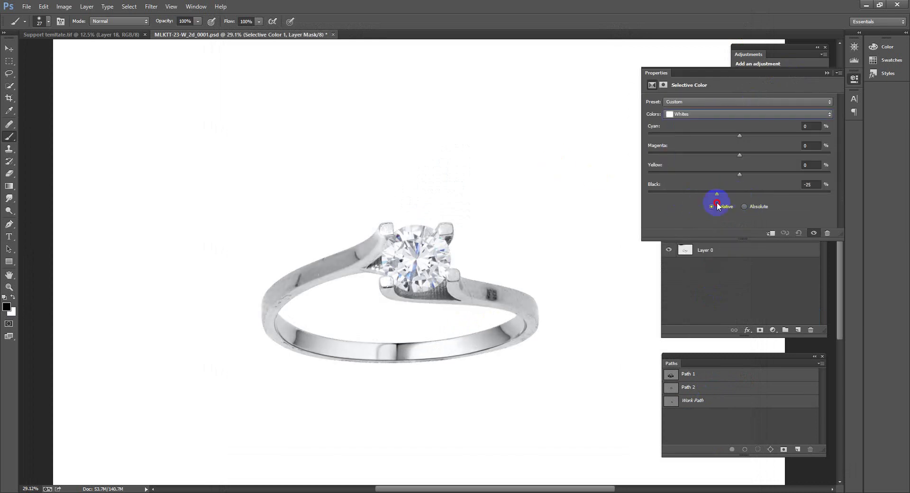
Step: Set Neutrals Black to -17% and collapse the Properties panel
{"action": "left_click", "coordinate": [725, 114]}
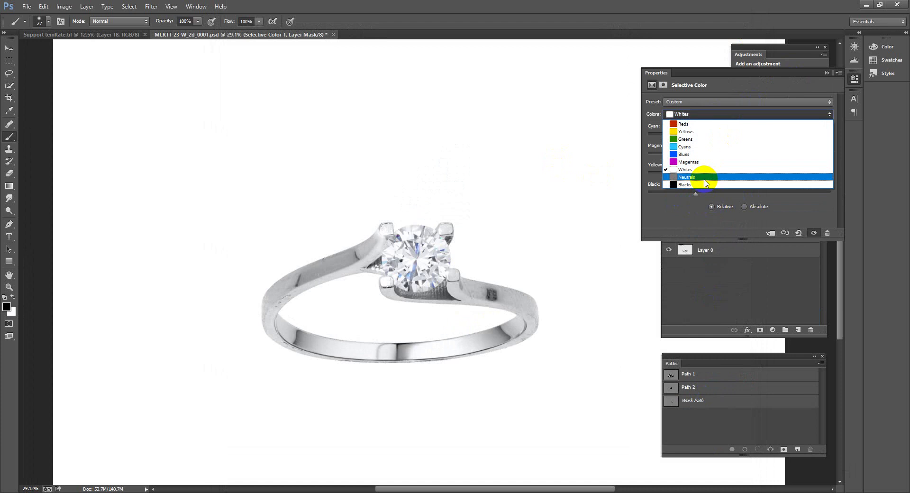
{"action": "left_click", "coordinate": [705, 183]}
{"action": "left_click_drag", "start_coordinate": [736, 198], "coordinate": [720, 199]}
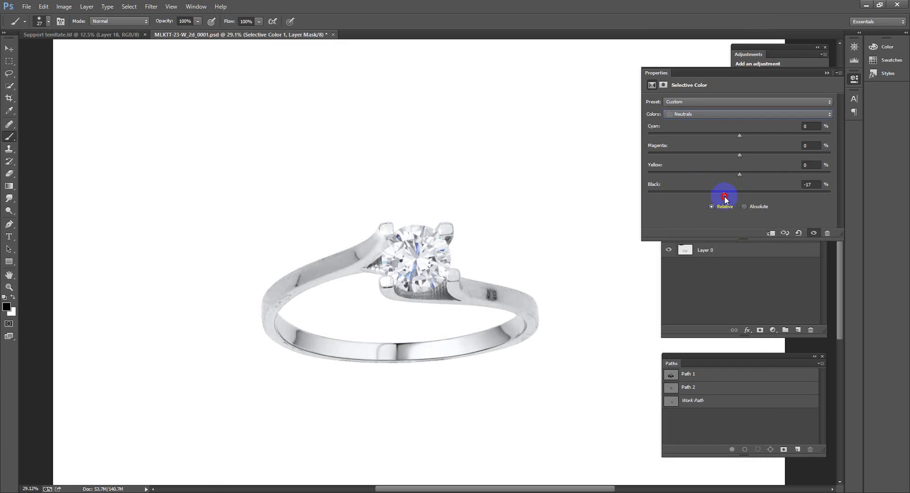
{"action": "left_click", "coordinate": [827, 72]}
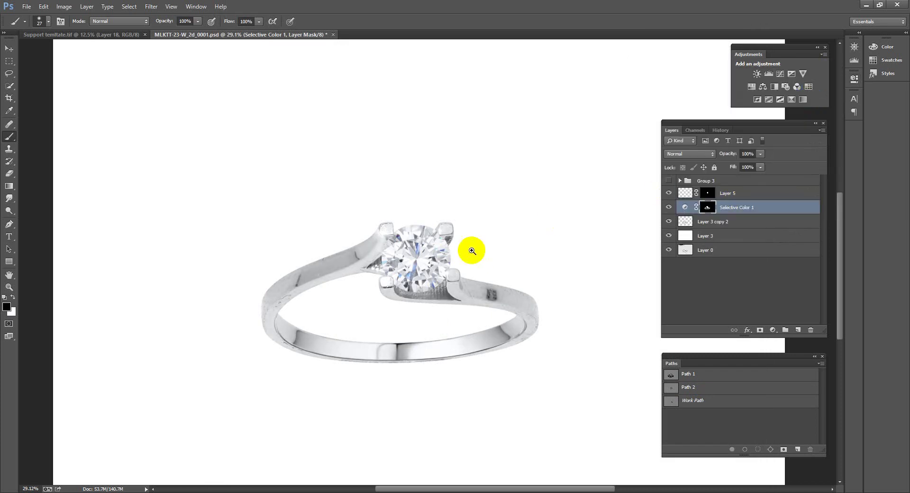
{"action": "left_click_drag", "start_coordinate": [470, 248], "coordinate": [471, 309]}
Step: Merge the Selective Color adjustment into the ring and set the Smudge tool to 96% strength
{"action": "key", "text": "Delete"}
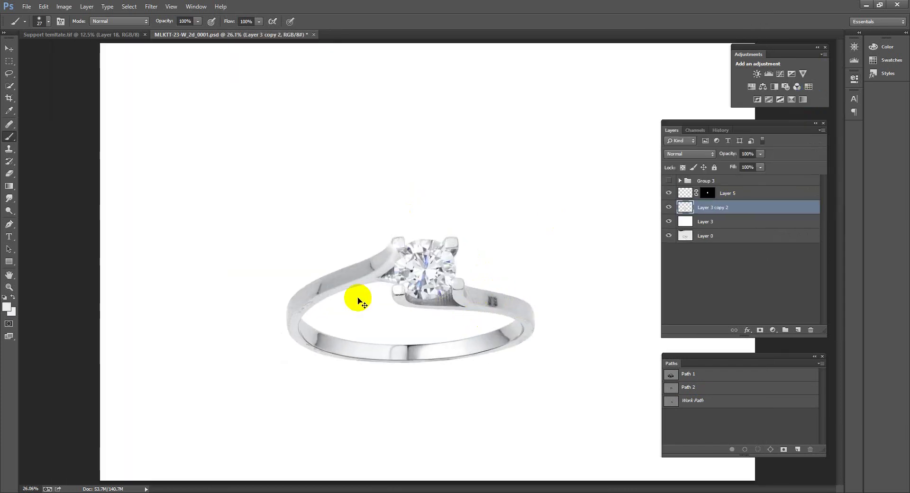
{"action": "left_click_drag", "start_coordinate": [353, 300], "coordinate": [429, 317]}
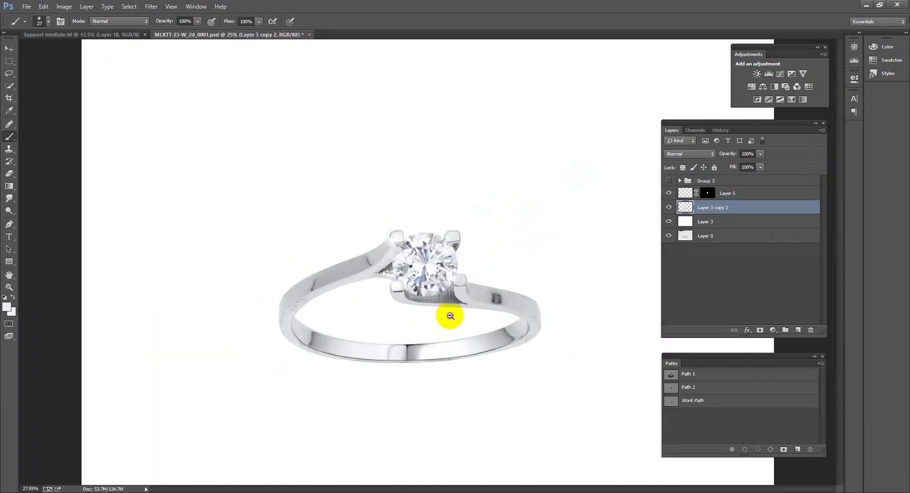
{"action": "left_click_drag", "start_coordinate": [429, 316], "coordinate": [451, 315]}
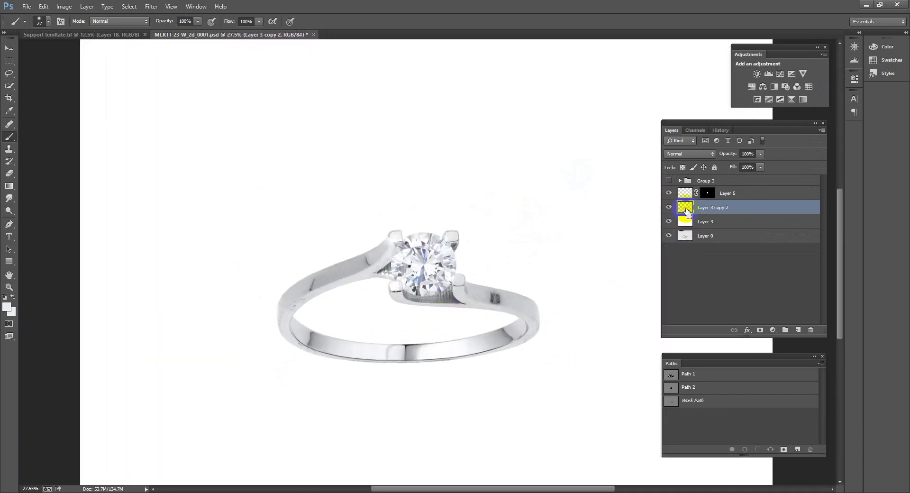
{"action": "left_click", "coordinate": [9, 198]}
{"action": "scroll", "coordinate": [306, 313], "scroll_direction": "up", "scroll_amount": 5}
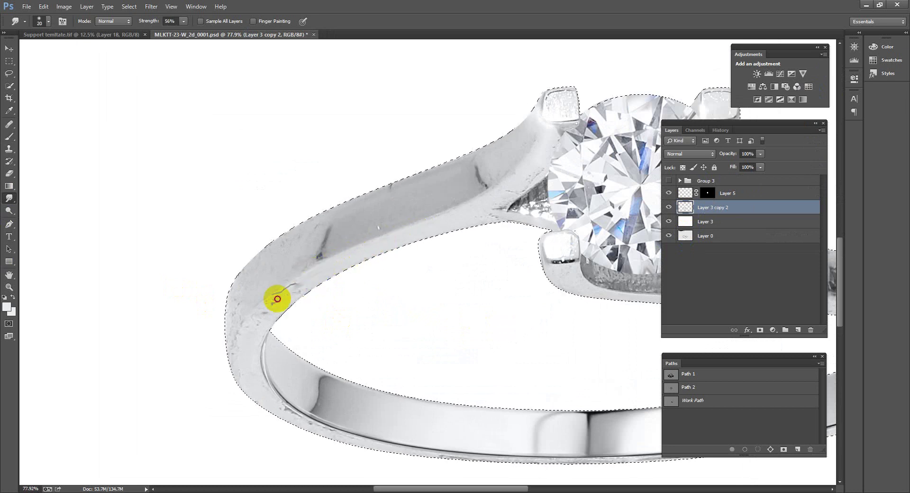
{"action": "left_click", "coordinate": [148, 25]}
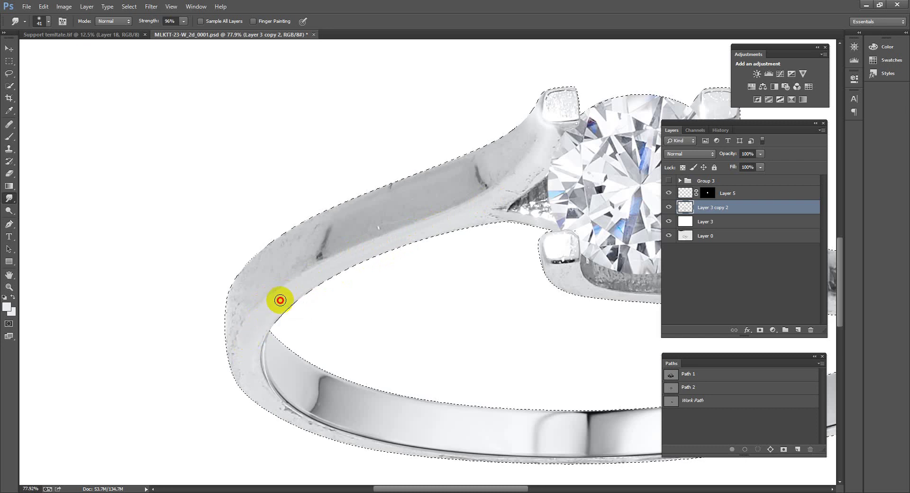
Step: Smudge away scratches on the left and right sections of the ring band
{"action": "mouse_move", "coordinate": [249, 340]}
{"action": "left_mouse_down"}
{"action": "mouse_move", "coordinate": [242, 369]}
{"action": "mouse_move", "coordinate": [266, 341]}
{"action": "left_mouse_up"}
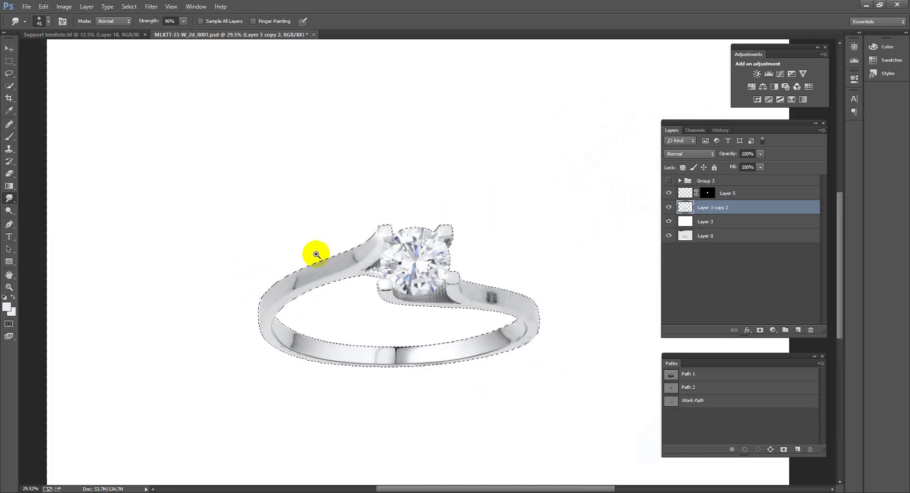
{"action": "left_click_drag", "start_coordinate": [371, 252], "coordinate": [600, 322]}
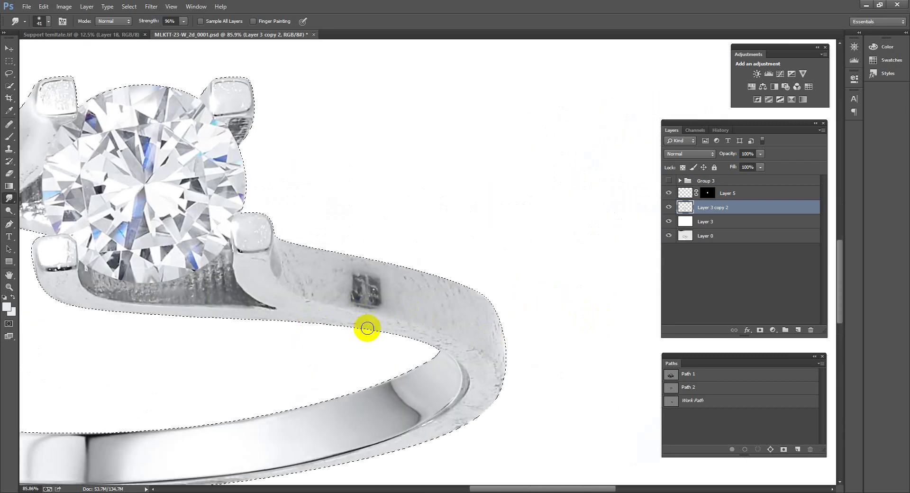
{"action": "mouse_move", "coordinate": [381, 335]}
{"action": "left_mouse_down"}
{"action": "mouse_move", "coordinate": [361, 326]}
{"action": "mouse_move", "coordinate": [420, 339]}
{"action": "left_mouse_up"}
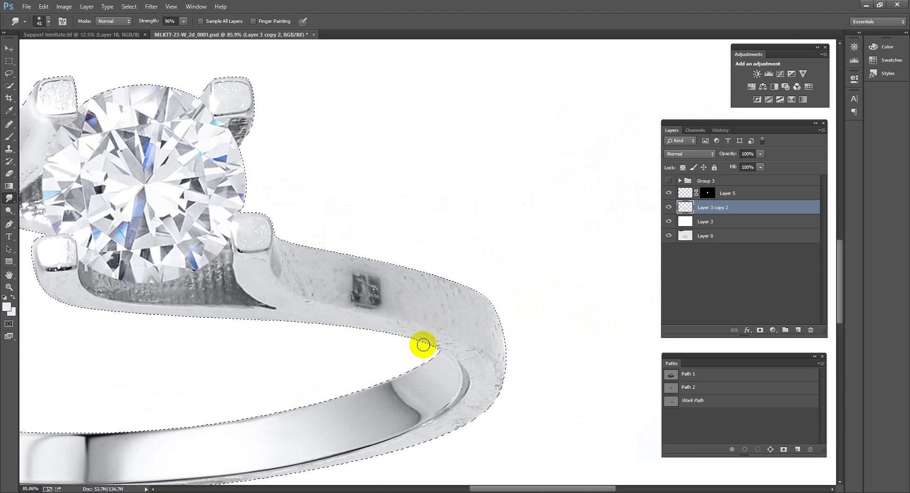
{"action": "left_click_drag", "start_coordinate": [554, 301], "coordinate": [488, 261]}
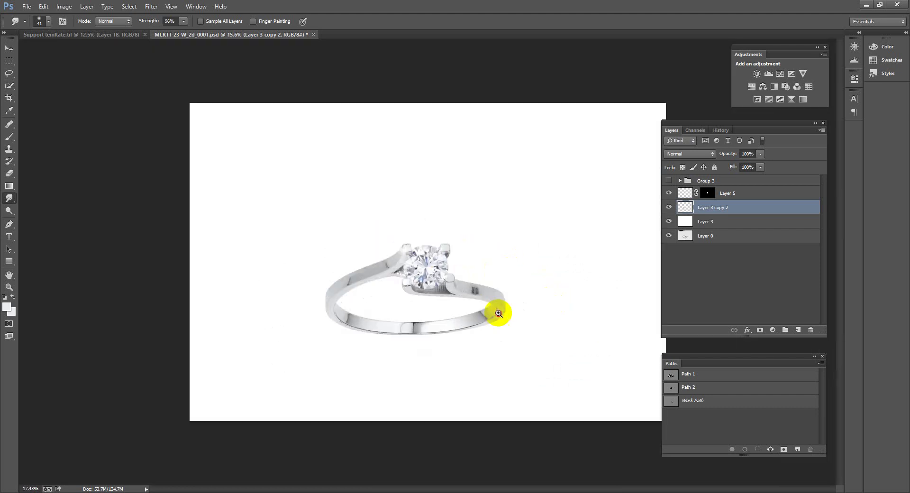
{"action": "mouse_move", "coordinate": [499, 313]}
{"action": "left_mouse_down"}
{"action": "mouse_move", "coordinate": [488, 334]}
{"action": "mouse_move", "coordinate": [392, 258]}
{"action": "mouse_move", "coordinate": [350, 243]}
{"action": "mouse_move", "coordinate": [333, 167]}
{"action": "mouse_move", "coordinate": [439, 240]}
{"action": "mouse_move", "coordinate": [520, 345]}
{"action": "mouse_move", "coordinate": [421, 303]}
{"action": "mouse_move", "coordinate": [278, 367]}
{"action": "left_mouse_up"}
Step: Go from the Support template back to the ring document and zoom on the diamond
{"action": "left_click", "coordinate": [115, 34]}
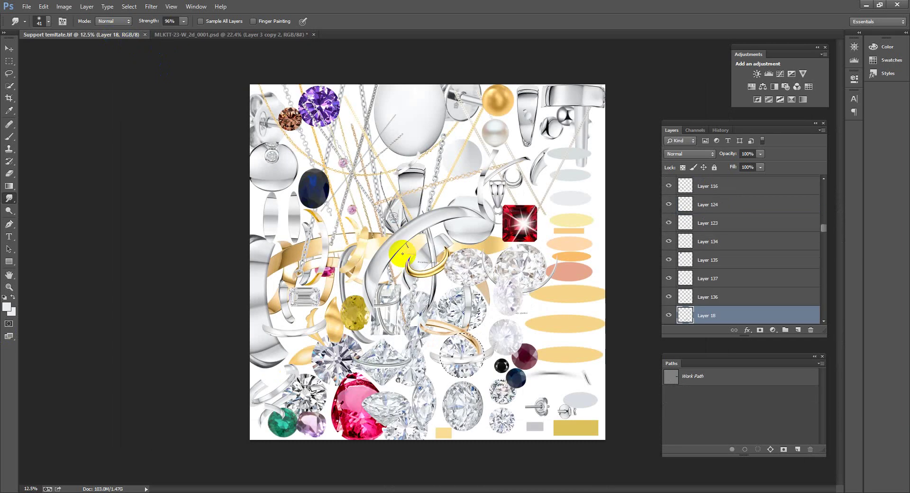
{"action": "left_click_drag", "start_coordinate": [354, 226], "coordinate": [427, 269]}
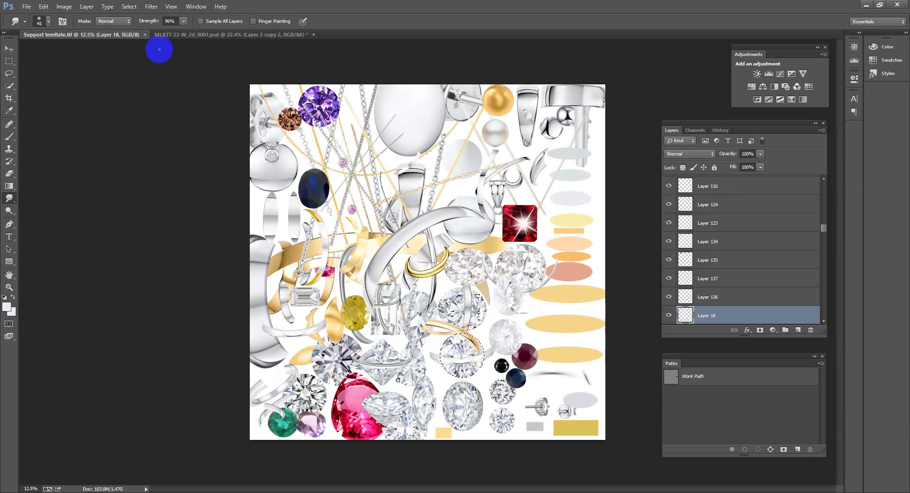
{"action": "left_click", "coordinate": [199, 35]}
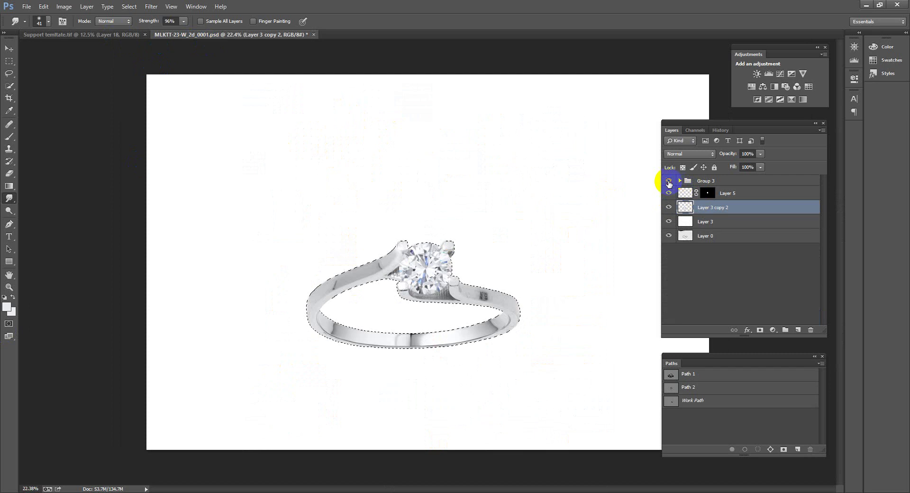
{"action": "left_click_drag", "start_coordinate": [433, 274], "coordinate": [473, 331]}
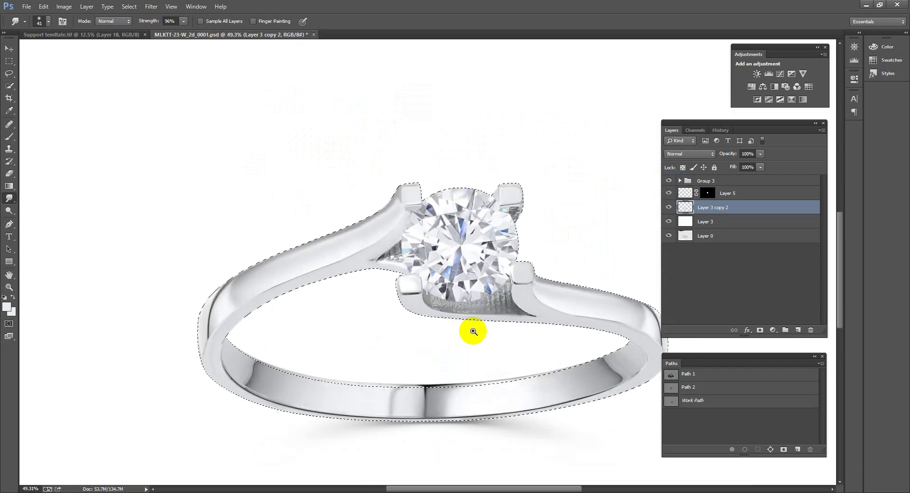
{"action": "mouse_move", "coordinate": [431, 278]}
{"action": "left_mouse_down"}
{"action": "mouse_move", "coordinate": [473, 323]}
{"action": "mouse_move", "coordinate": [433, 291]}
{"action": "mouse_move", "coordinate": [479, 315]}
{"action": "left_mouse_up"}
Step: Toggle Layer 0's visibility to compare the original photo with the retouched ring
{"action": "left_click", "coordinate": [669, 235], "text": "alt"}
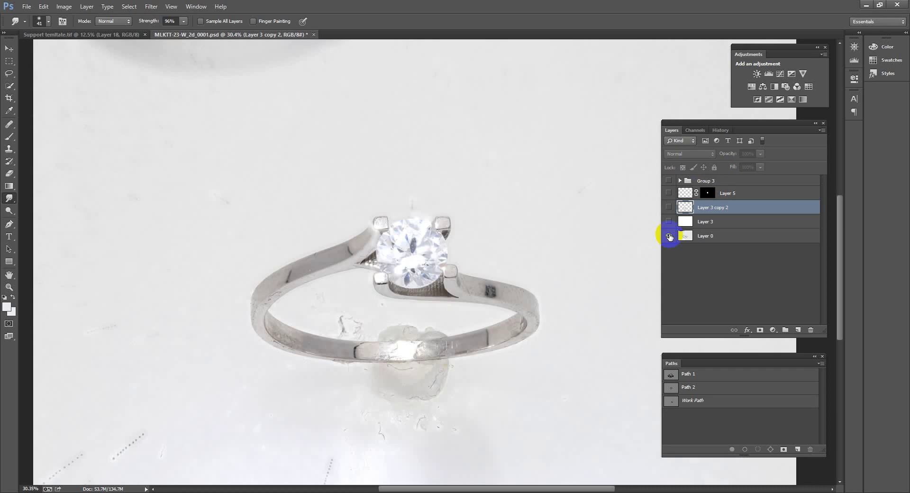
{"action": "mouse_move", "coordinate": [465, 284]}
{"action": "left_mouse_down"}
{"action": "mouse_move", "coordinate": [449, 229]}
{"action": "mouse_move", "coordinate": [433, 284]}
{"action": "mouse_move", "coordinate": [482, 339]}
{"action": "mouse_move", "coordinate": [504, 339]}
{"action": "left_mouse_up"}
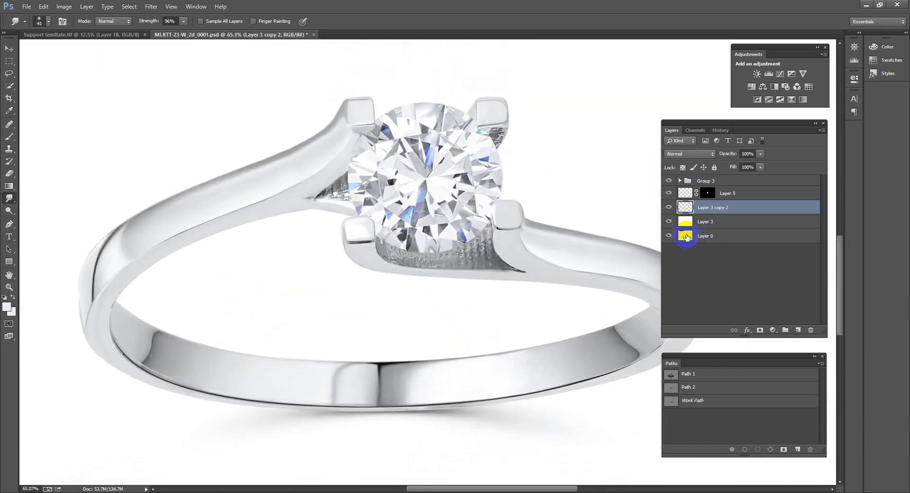
{"action": "left_click", "coordinate": [668, 236], "text": "alt"}
{"action": "left_click", "coordinate": [669, 237], "text": "alt"}
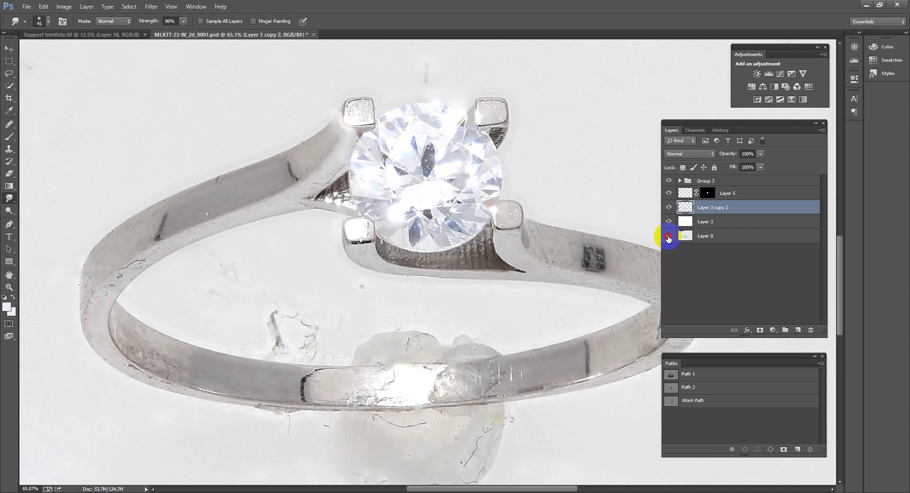
{"action": "left_click_drag", "start_coordinate": [498, 290], "coordinate": [406, 226]}
{"action": "mouse_move", "coordinate": [469, 316]}
{"action": "left_mouse_down"}
{"action": "mouse_move", "coordinate": [503, 327]}
{"action": "mouse_move", "coordinate": [457, 278]}
{"action": "mouse_move", "coordinate": [472, 312]}
{"action": "left_mouse_up"}
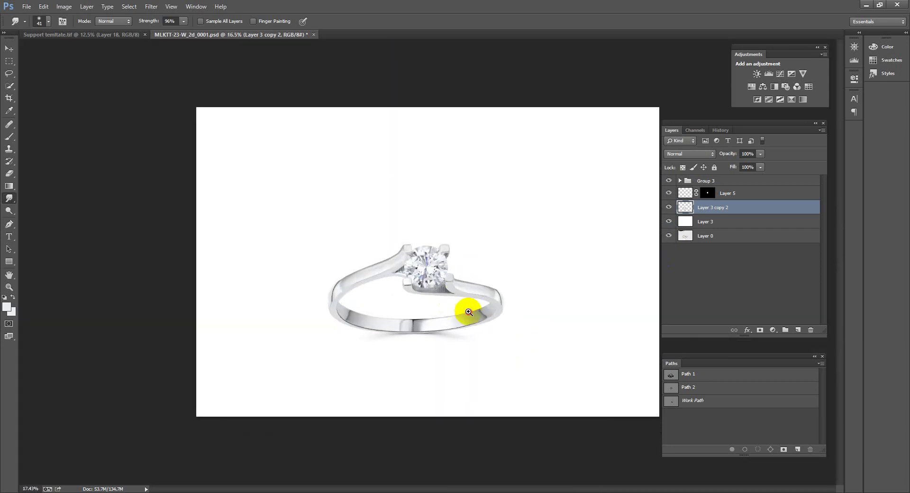
{"action": "mouse_move", "coordinate": [473, 277]}
{"action": "left_mouse_down"}
{"action": "mouse_move", "coordinate": [451, 248]}
{"action": "mouse_move", "coordinate": [488, 308]}
{"action": "mouse_move", "coordinate": [457, 300]}
{"action": "mouse_move", "coordinate": [368, 227]}
{"action": "mouse_move", "coordinate": [496, 314]}
{"action": "mouse_move", "coordinate": [617, 266]}
{"action": "left_mouse_up"}
Step: Keep flipping between original and retouched views, finishing with all retouched layers shown
{"action": "left_click", "coordinate": [673, 237], "text": "alt"}
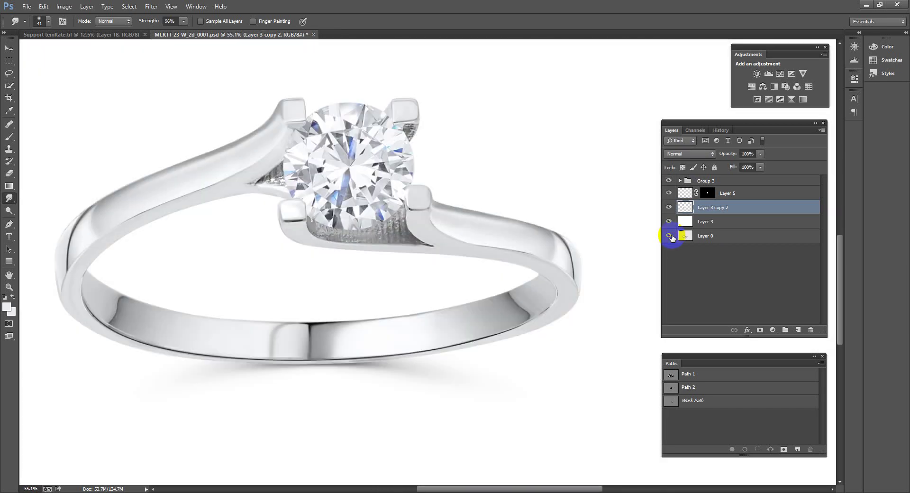
{"action": "left_click", "coordinate": [673, 237], "text": "alt"}
{"action": "left_click", "coordinate": [671, 237], "text": "alt"}
{"action": "left_click", "coordinate": [671, 237], "text": "alt"}
{"action": "left_click", "coordinate": [671, 237], "text": "alt"}
{"action": "left_click", "coordinate": [670, 237], "text": "alt"}
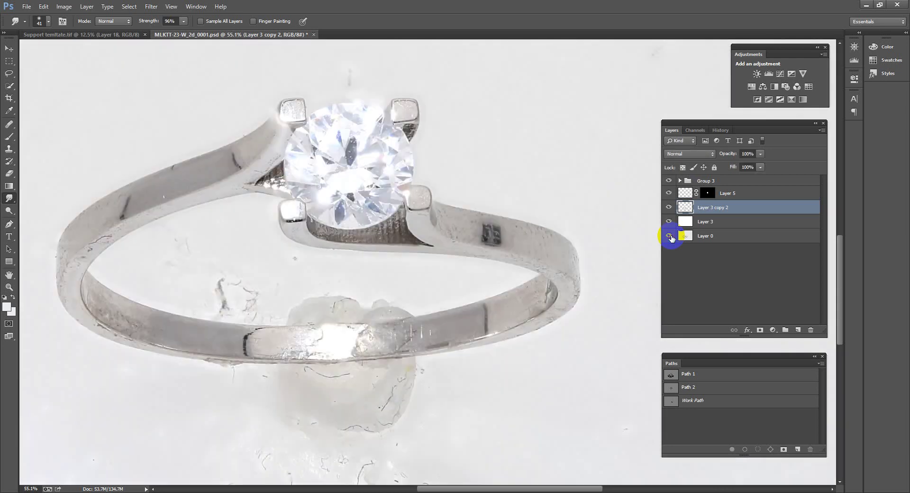
{"action": "left_click", "coordinate": [671, 237], "text": "alt"}
{"action": "left_click", "coordinate": [671, 237], "text": "alt"}
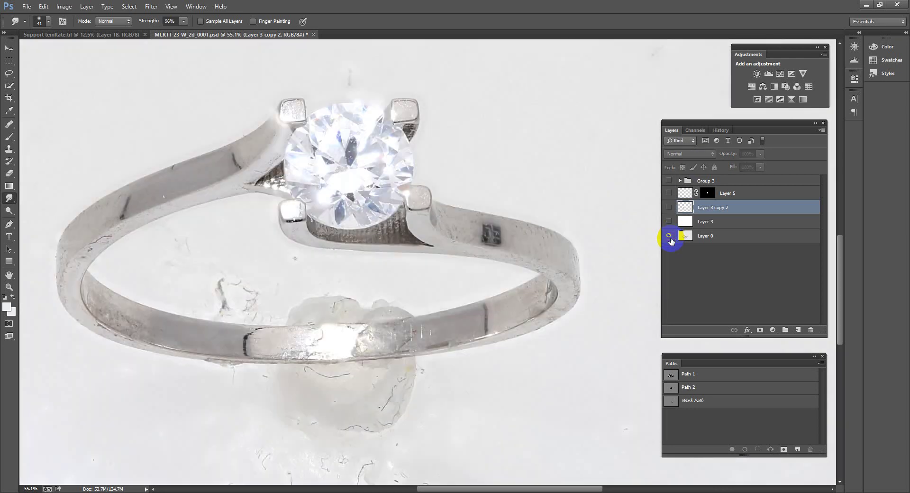
{"action": "mouse_move", "coordinate": [507, 278]}
{"action": "left_mouse_down"}
{"action": "mouse_move", "coordinate": [437, 243]}
{"action": "mouse_move", "coordinate": [579, 273]}
{"action": "mouse_move", "coordinate": [433, 228]}
{"action": "mouse_move", "coordinate": [499, 356]}
{"action": "left_mouse_up"}
{"action": "left_click", "coordinate": [671, 236], "text": "alt"}
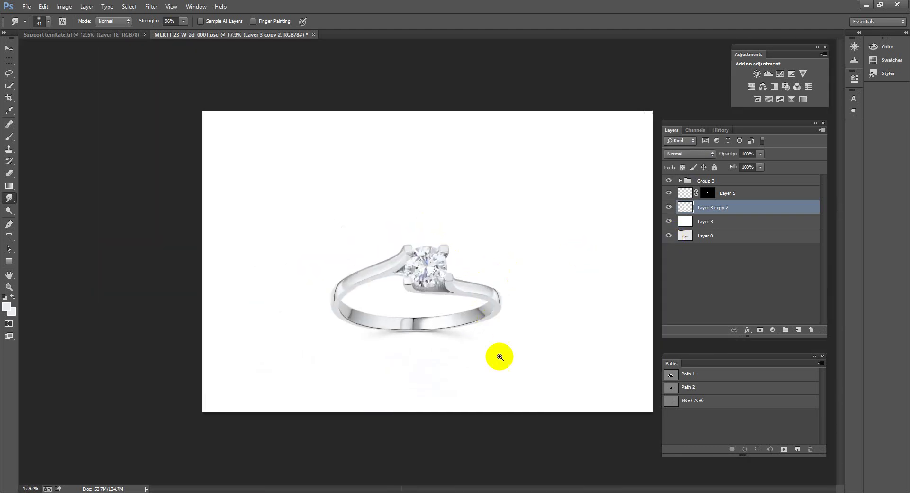